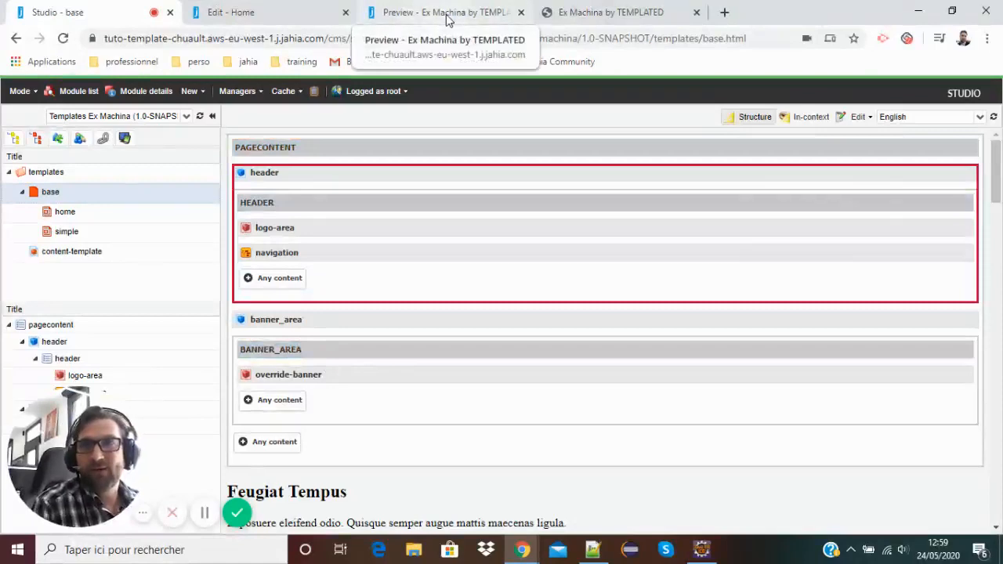
- Show the override-banner area of the home page in the Repository Explorer
click(446, 16)
click(240, 12)
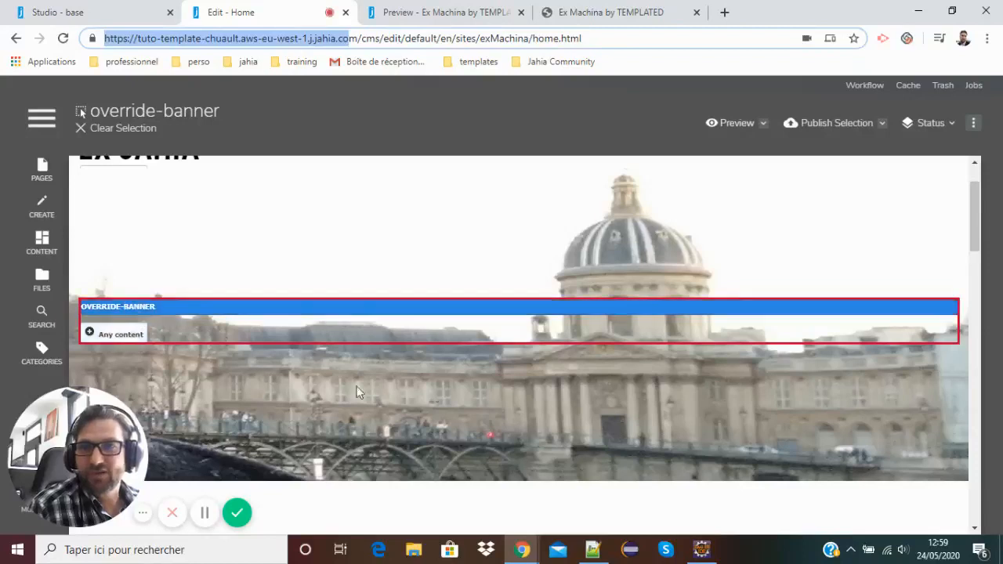
scroll(366, 397, up, 1)
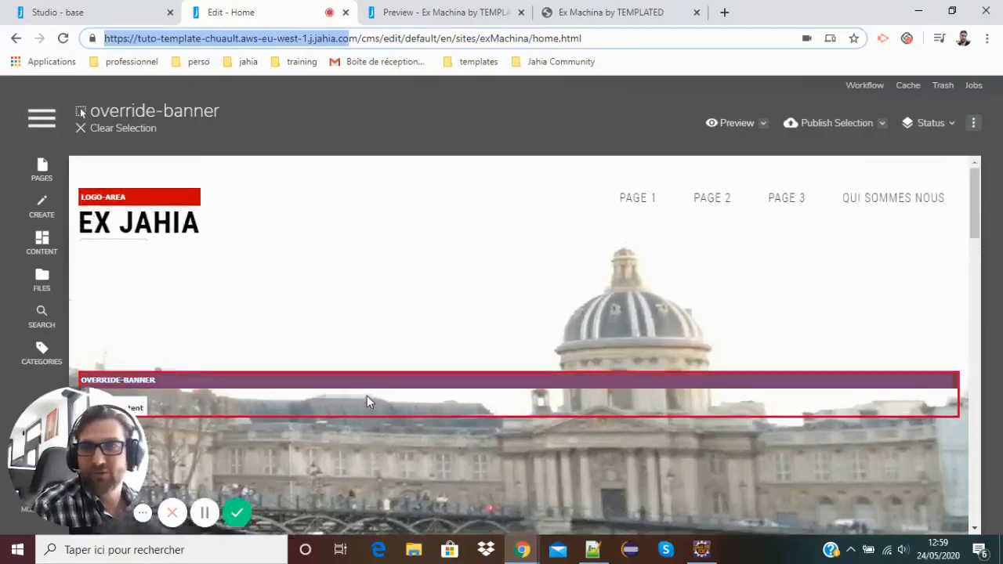
scroll(367, 396, down, 1)
mouse_move(77, 467)
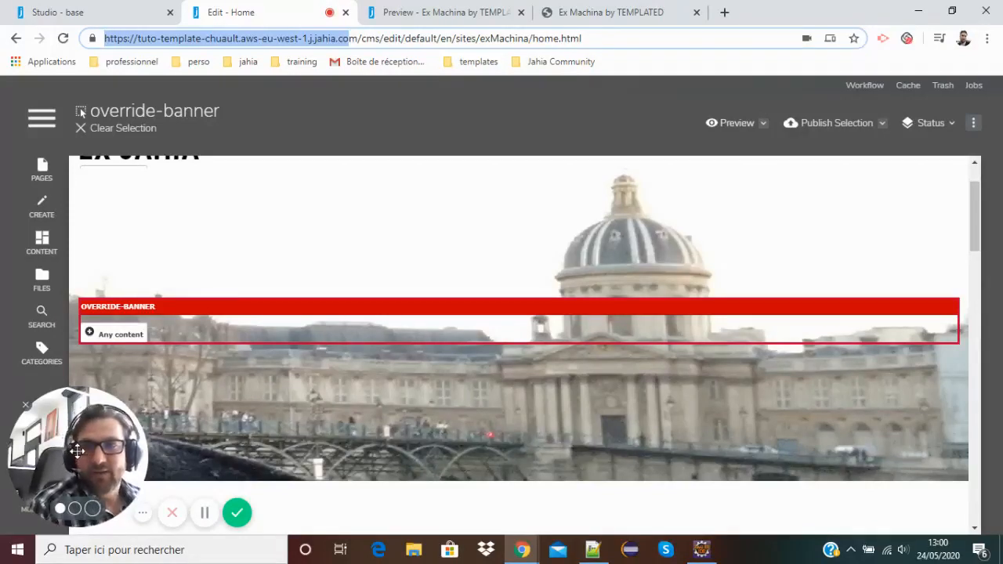
drag(76, 453, 741, 445)
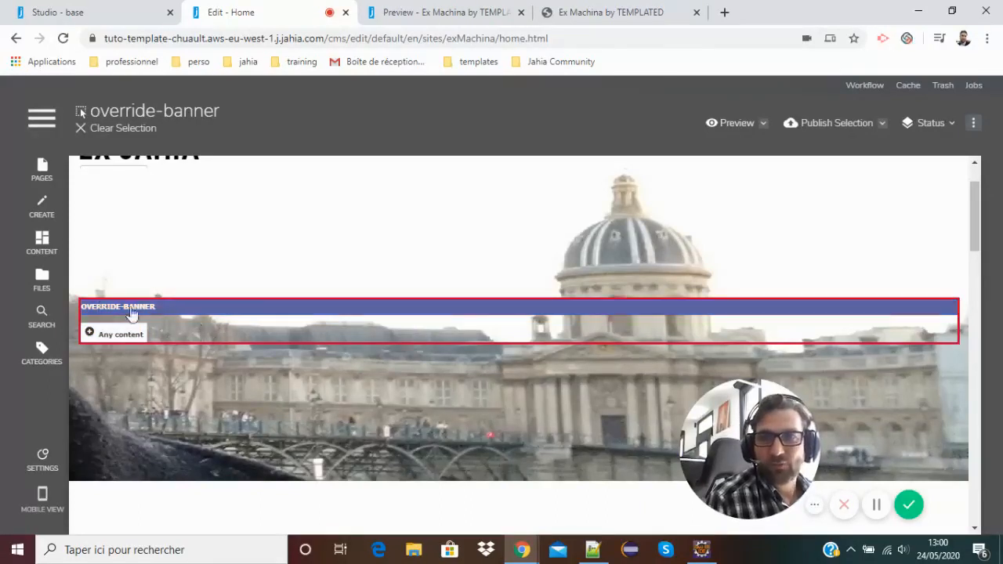
right_click(231, 325)
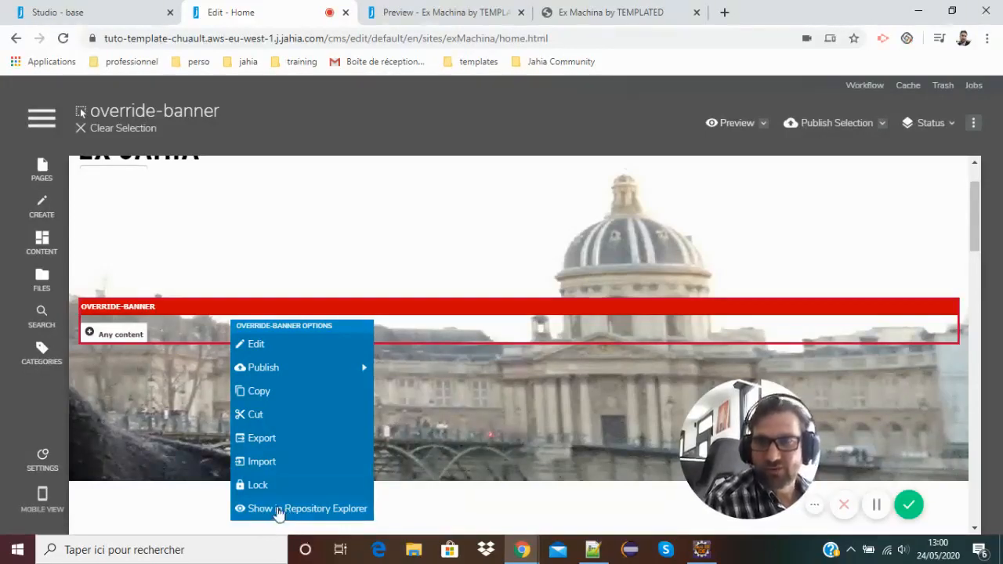
click(280, 510)
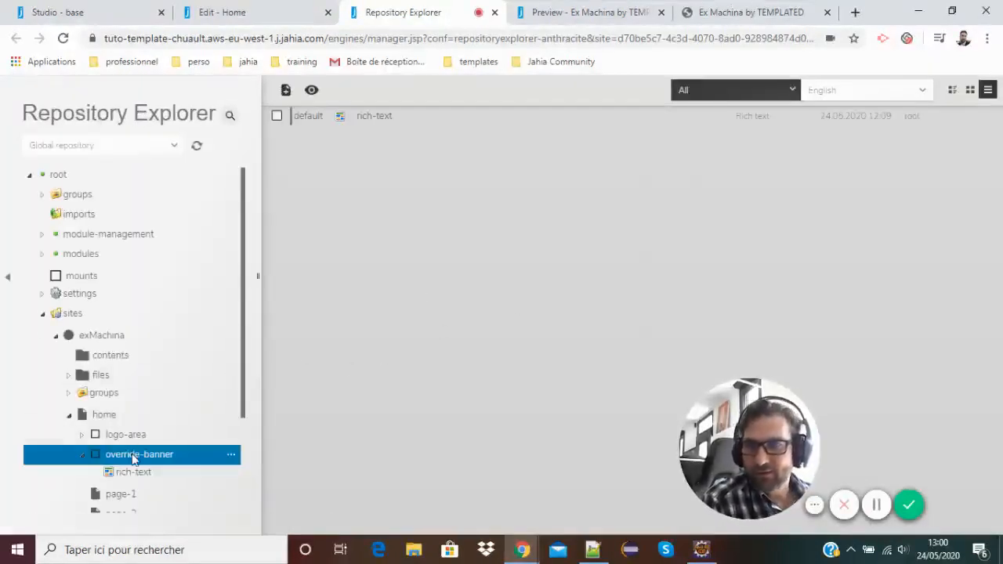
- Mark the rich-text item inside override-banner for deletion without a comment
click(307, 118)
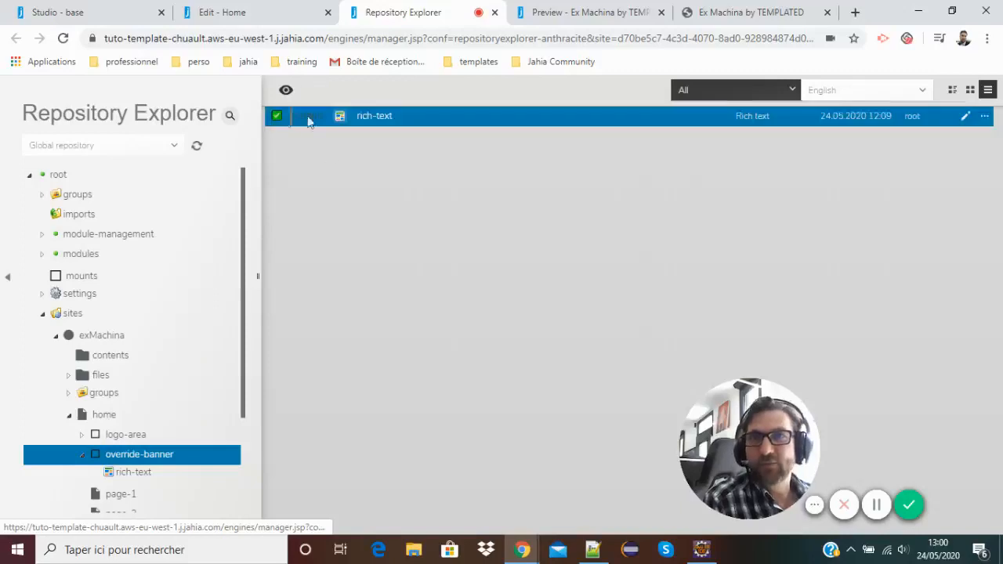
right_click(357, 120)
click(421, 175)
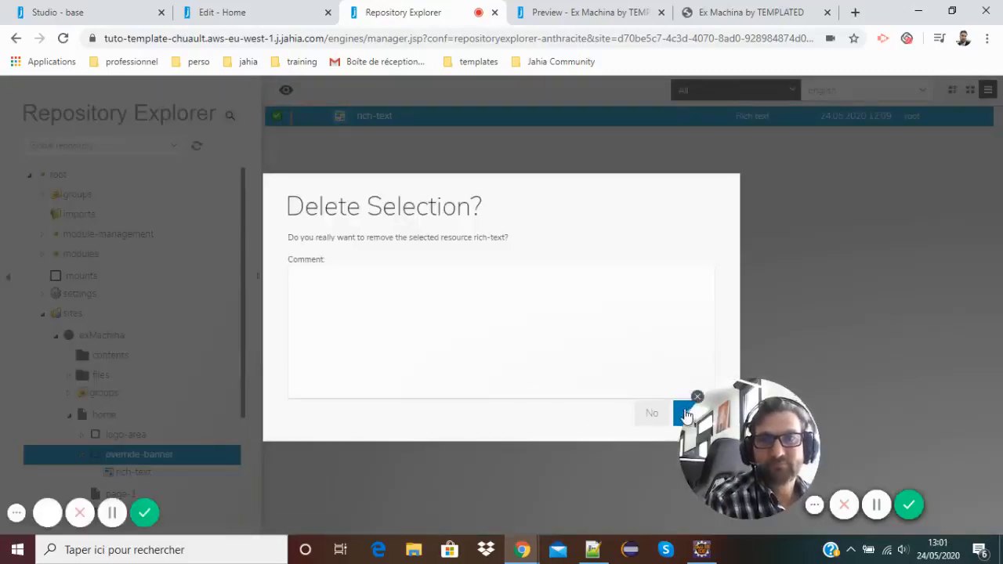
click(693, 415)
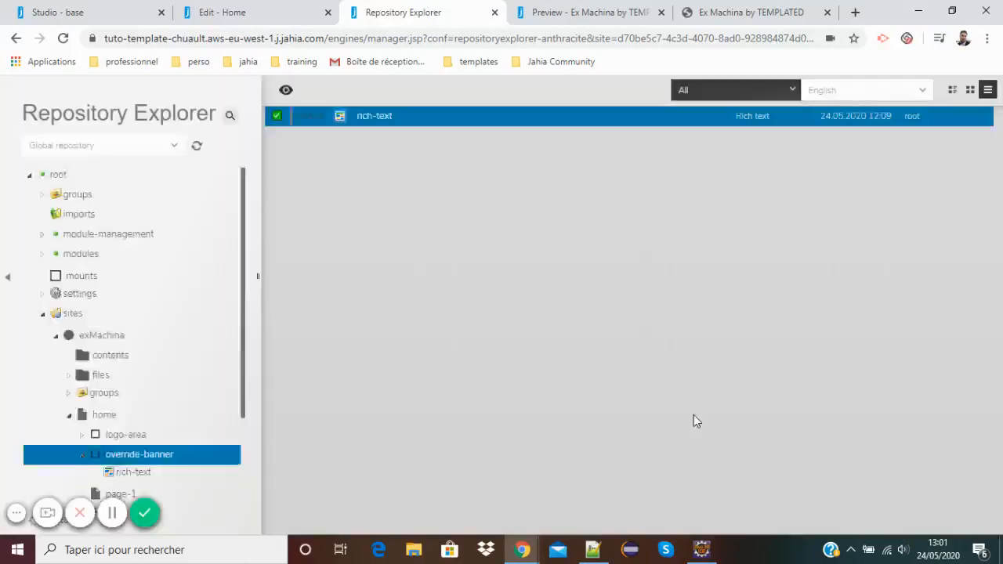
- Permanently delete the rich-text item marked for deletion and close the Repository Explorer
click(277, 118)
right_click(349, 117)
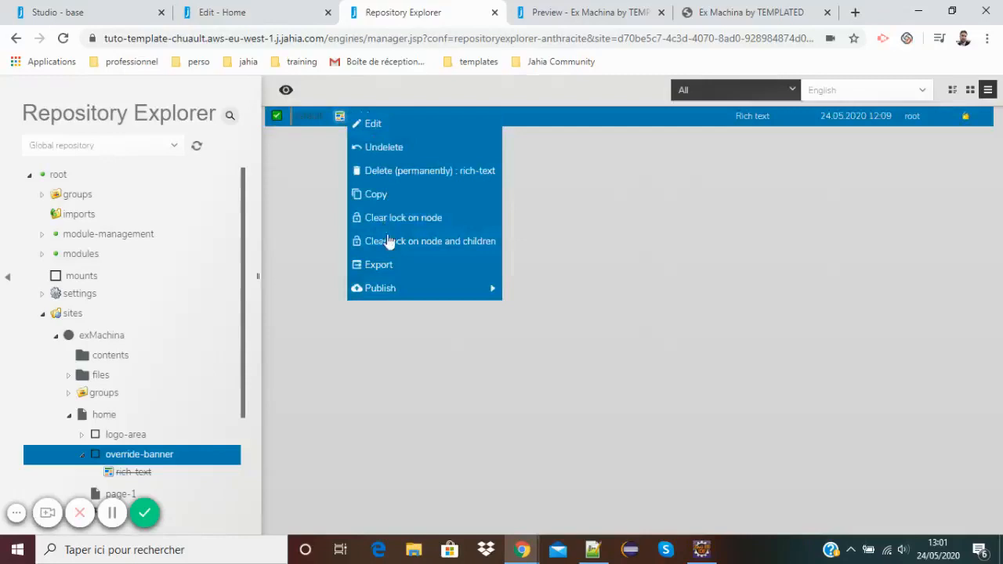
click(439, 170)
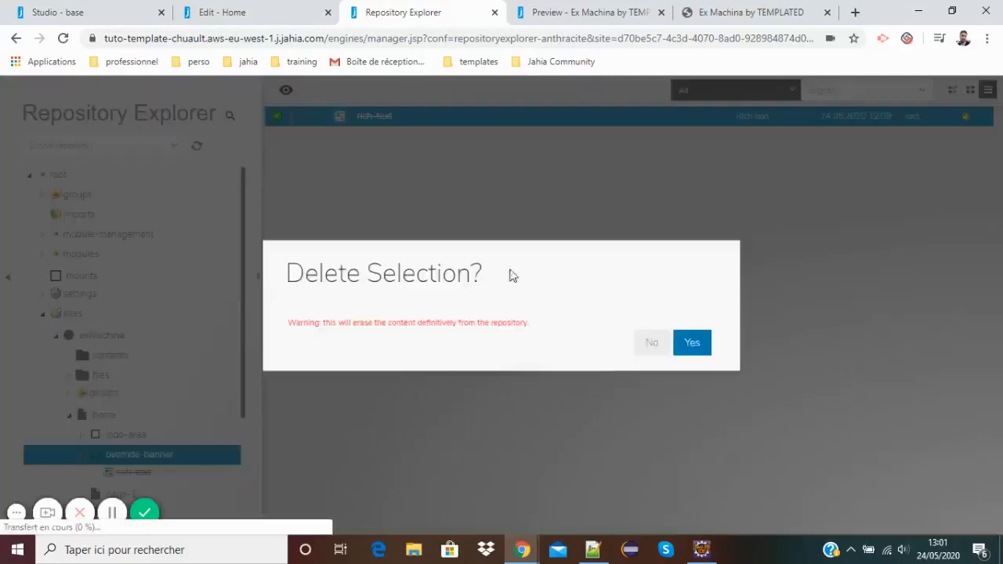
click(691, 352)
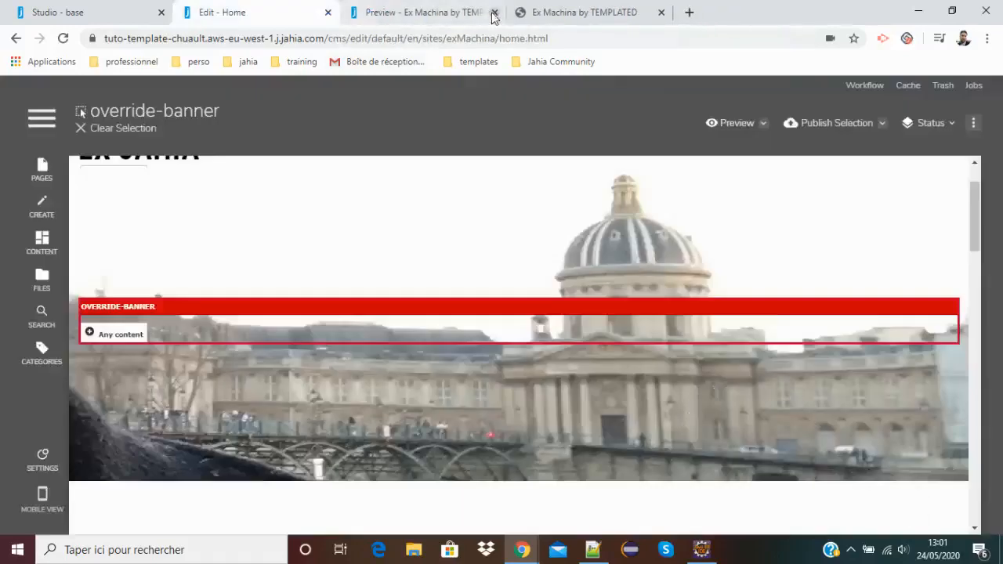
click(494, 13)
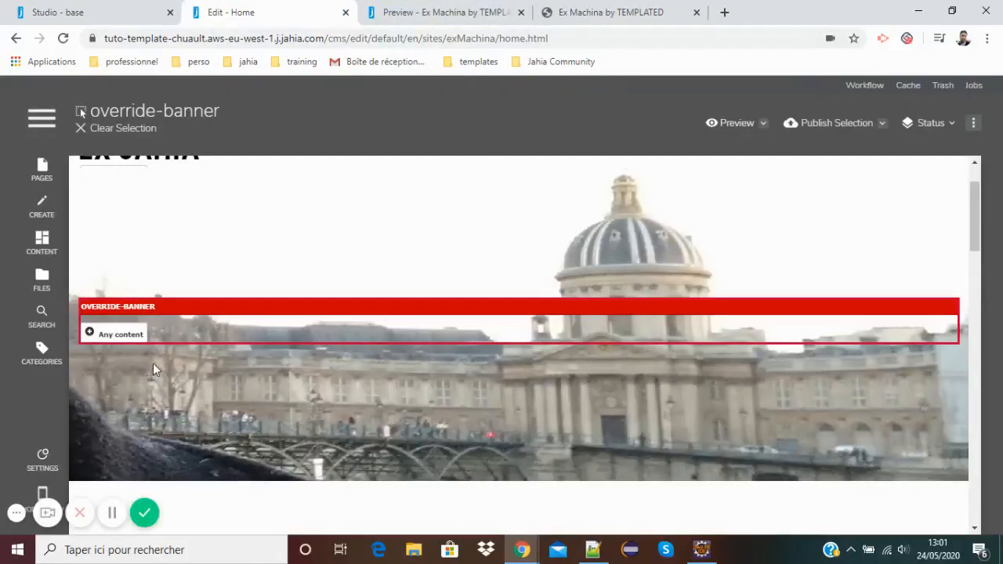
- Reload the home page in edit mode and the Page 3 preview to check their banners
click(63, 40)
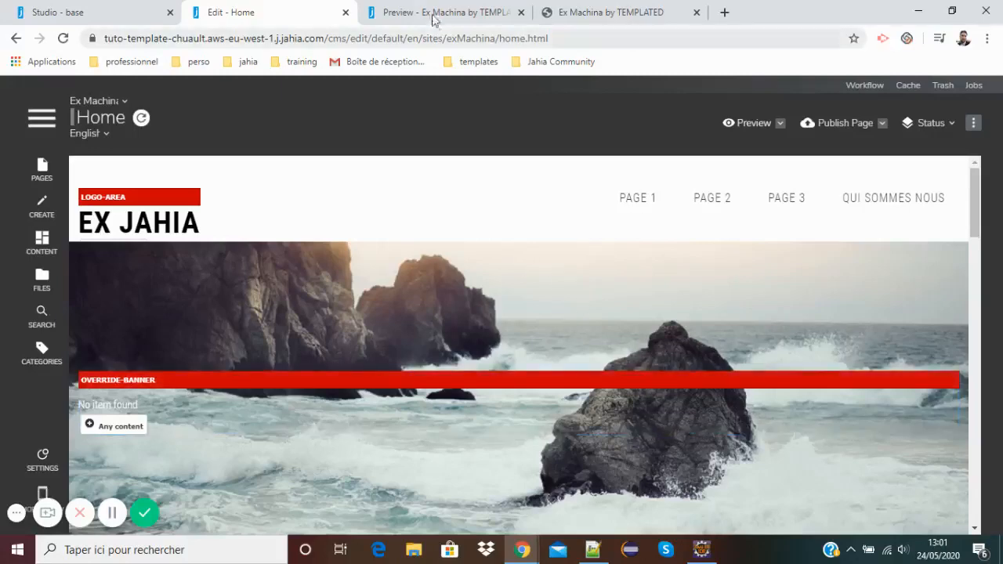
click(446, 13)
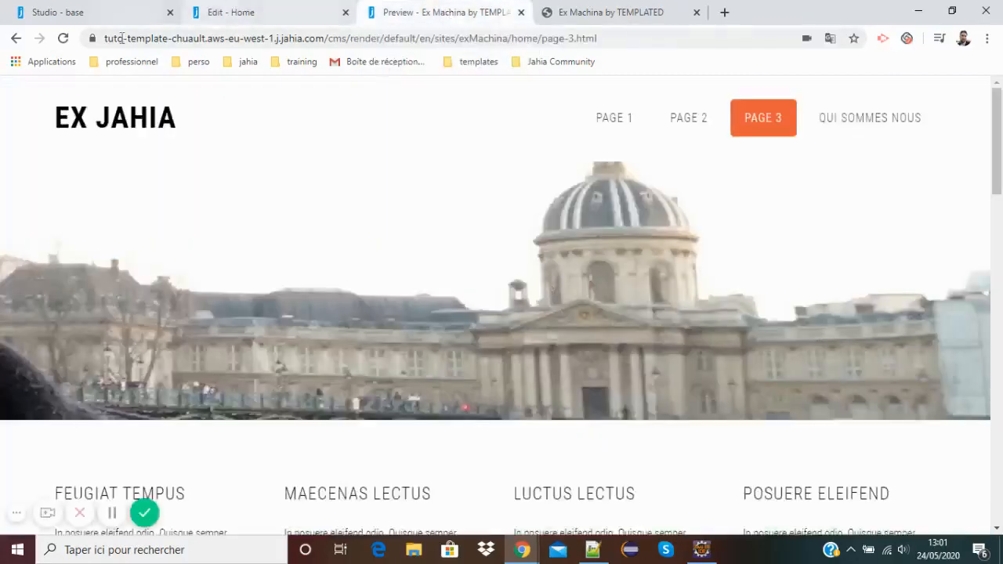
click(66, 41)
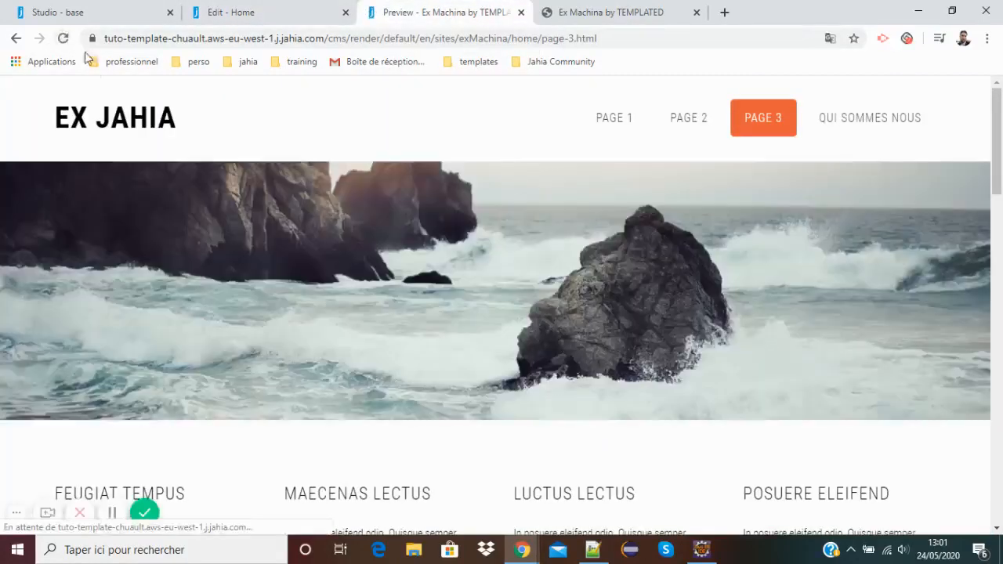
click(269, 18)
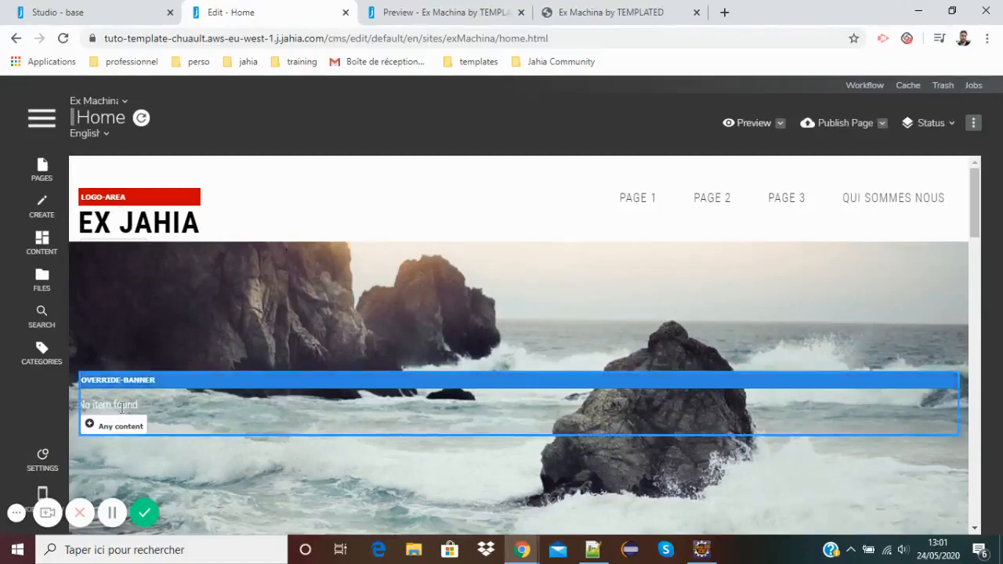
scroll(384, 267, down, 1)
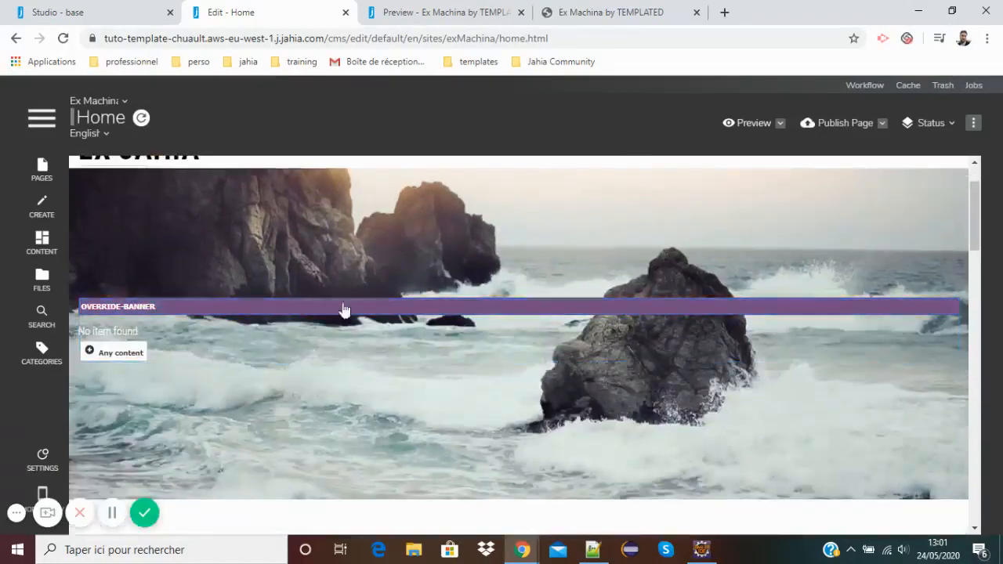
click(488, 305)
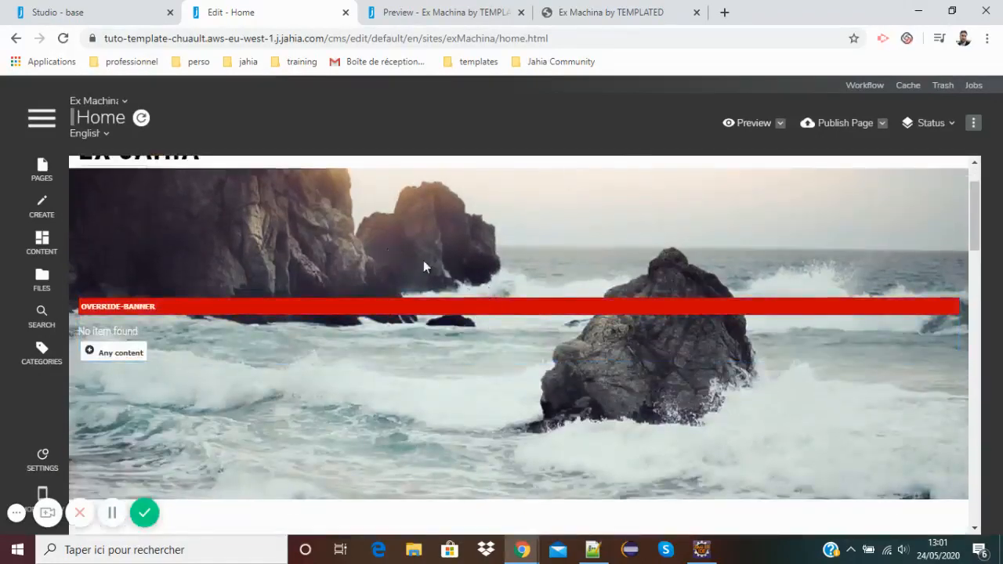
- Switch to the Studio and open definitions.cnd in the module sources under src/main/resources/META-INF
click(101, 21)
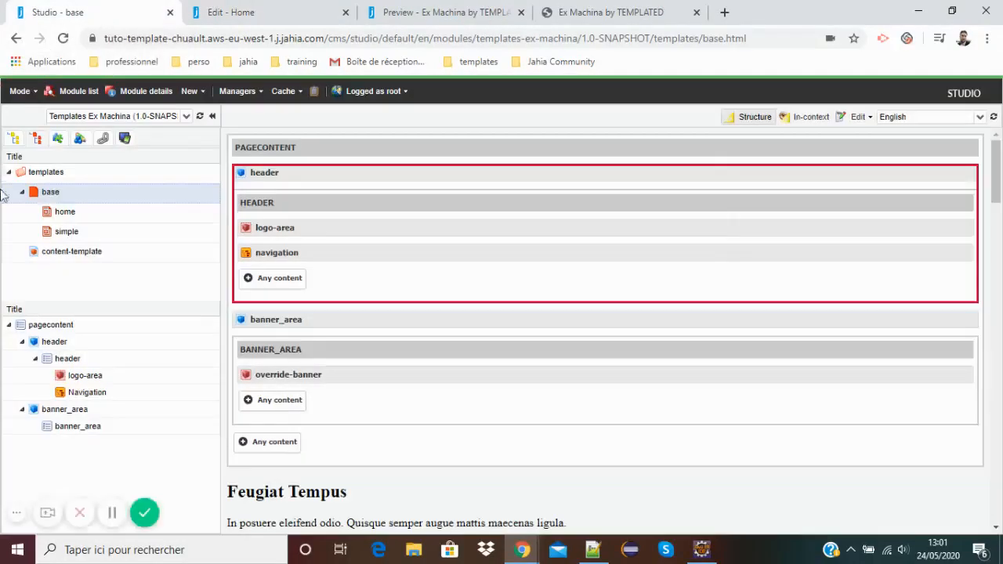
click(13, 140)
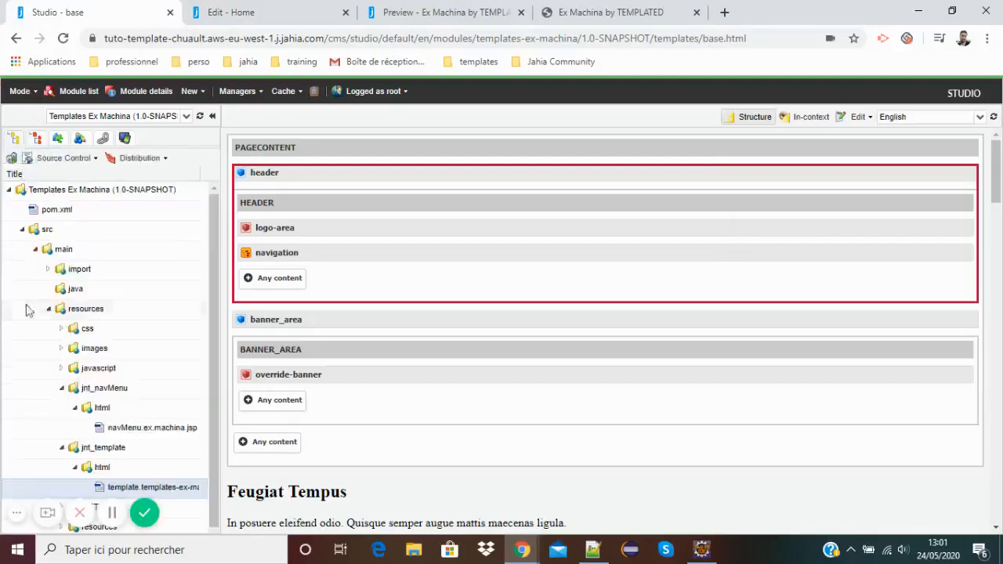
scroll(152, 386, down, 1)
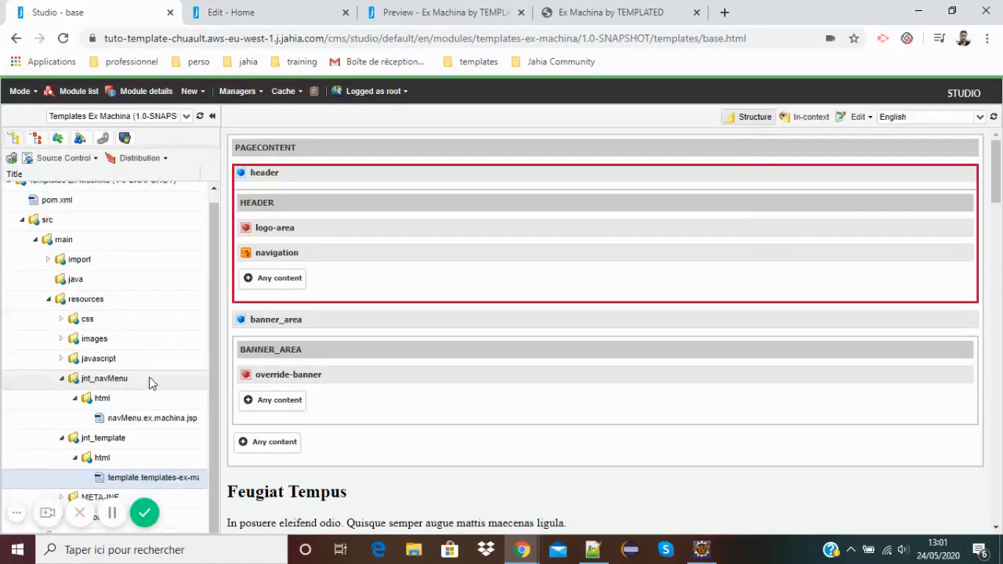
click(62, 381)
click(62, 407)
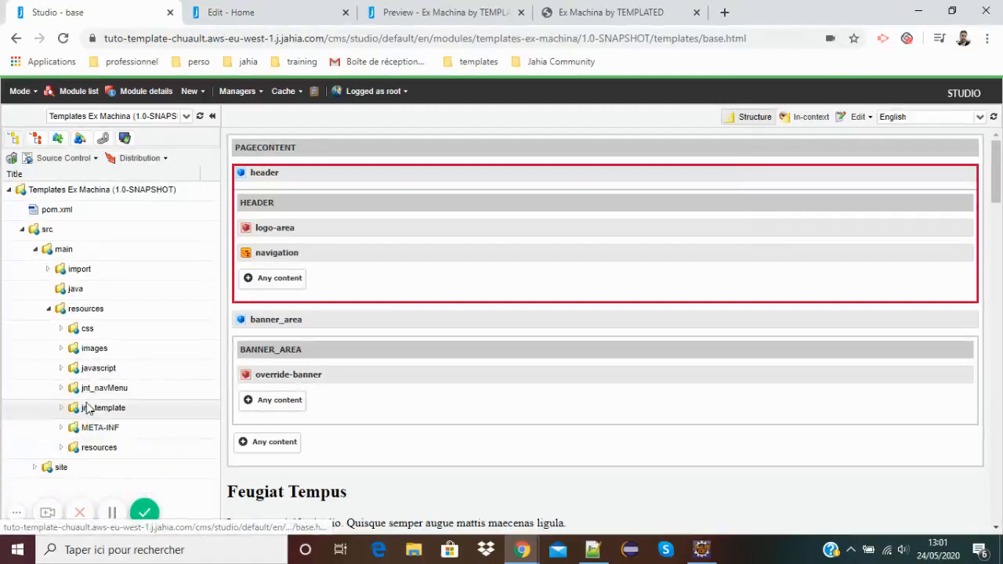
click(61, 427)
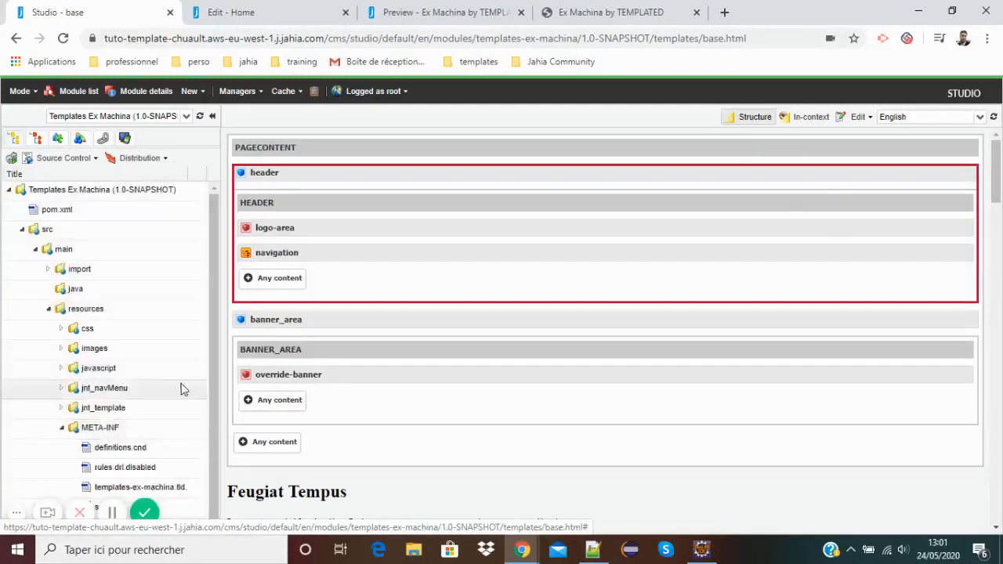
scroll(180, 388, down, 1)
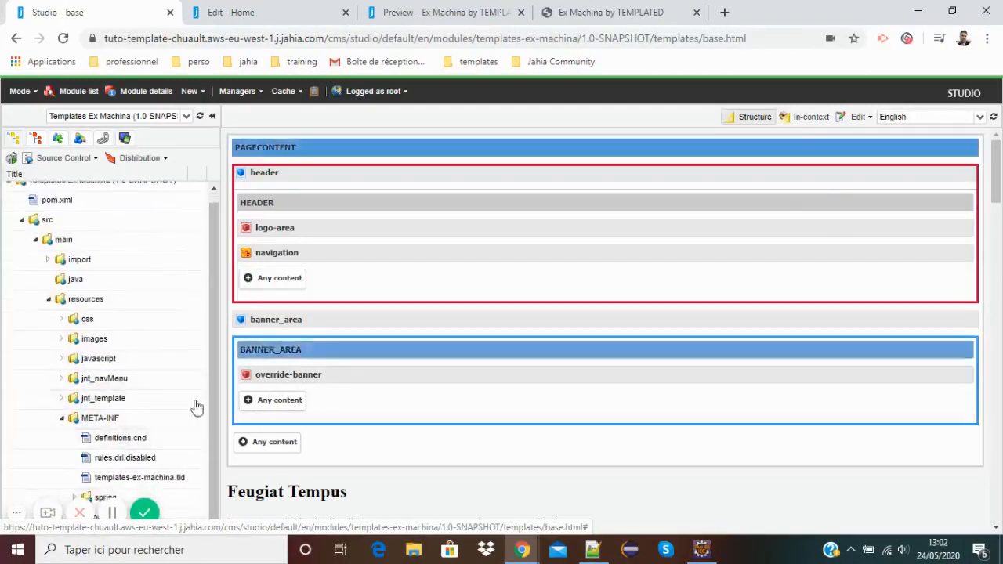
click(121, 442)
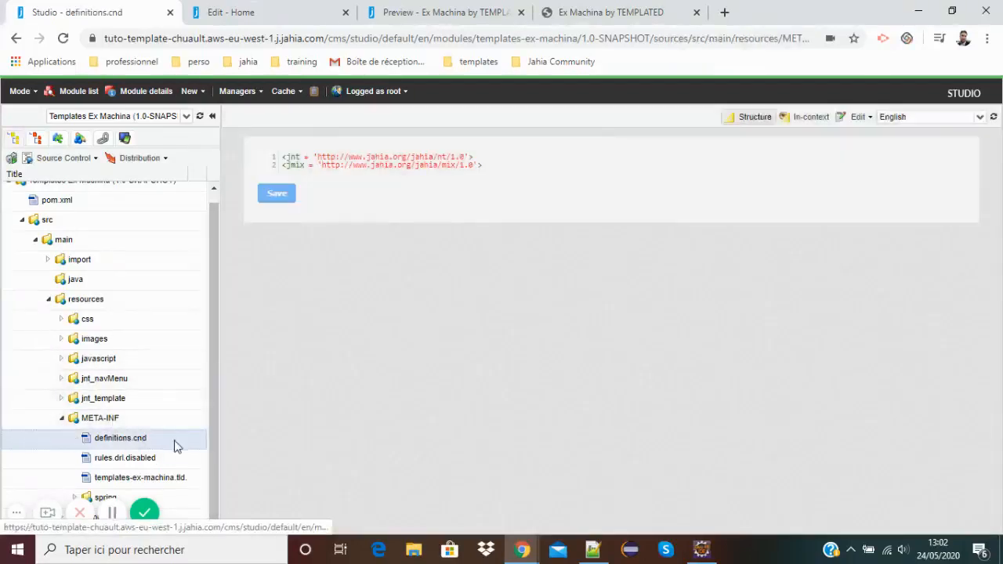
- Start a new node type namespace in definitions.cnd with the prefix exmac
right_click(110, 445)
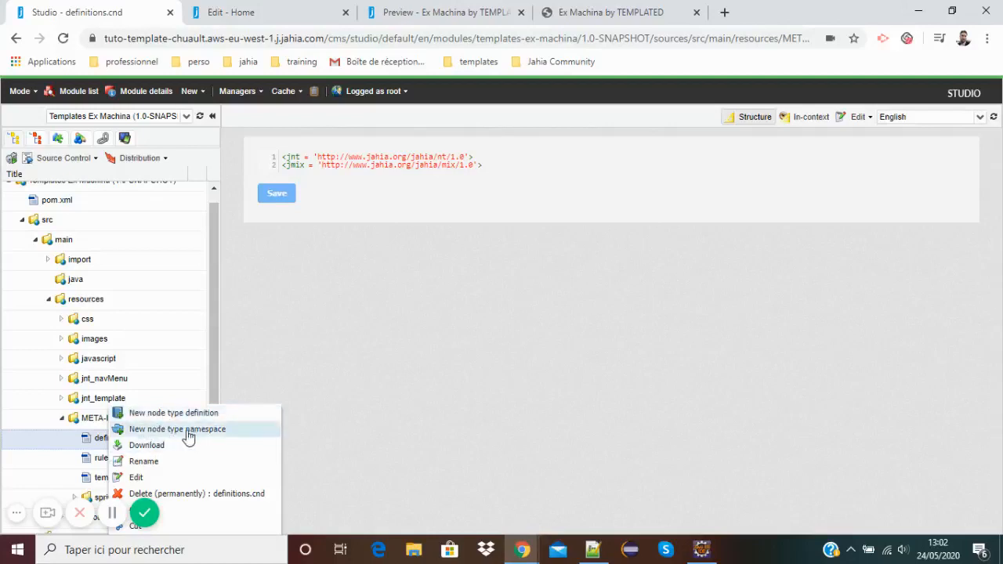
click(145, 430)
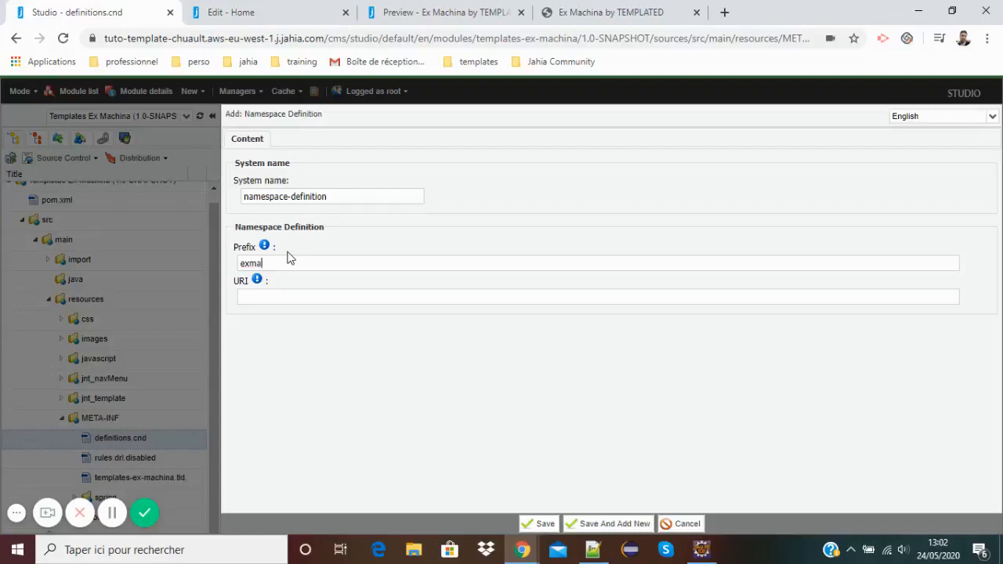
click(244, 294)
click(268, 297)
drag(105, 39, 207, 39)
key(ctrl+c)
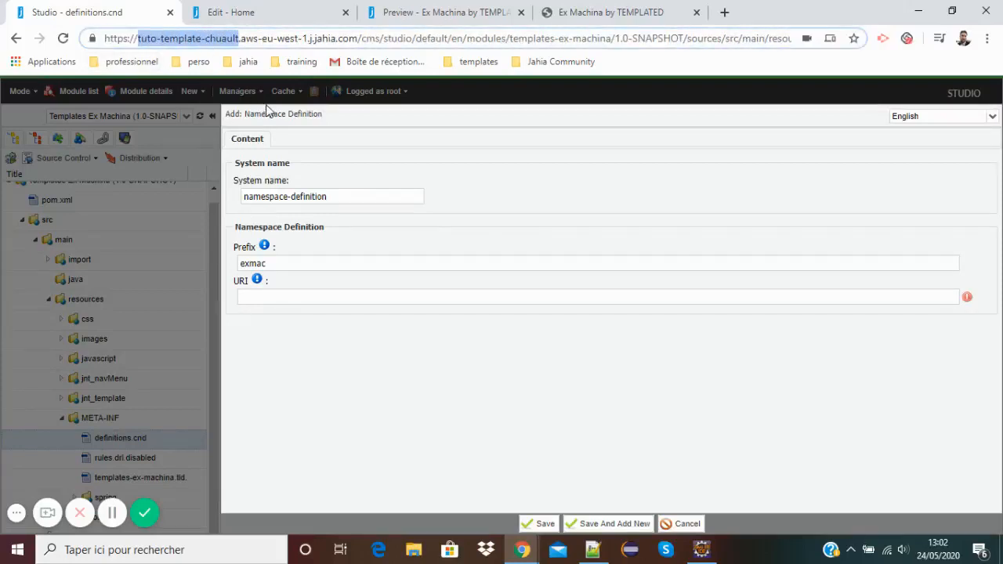
click(276, 296)
key(ctrl+v)
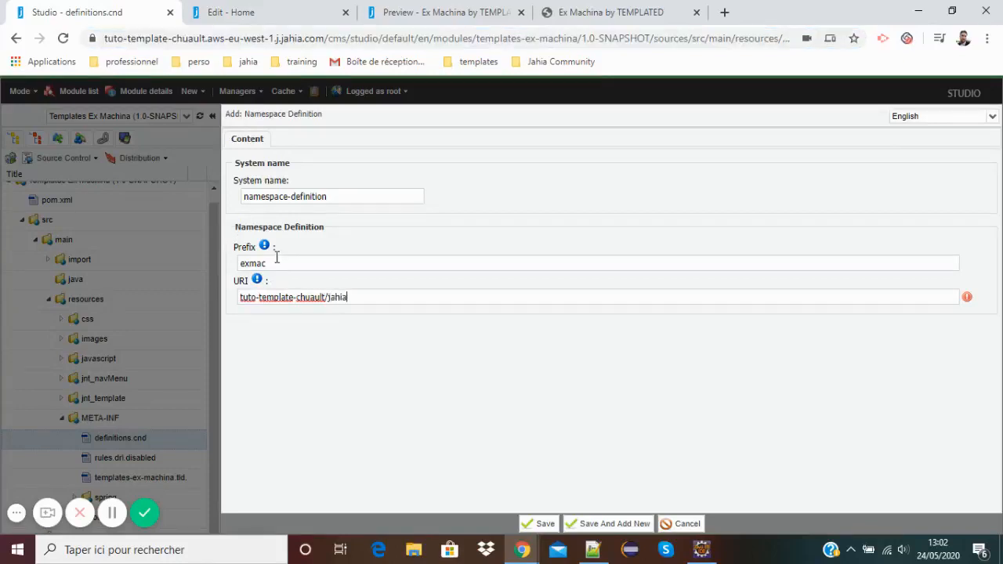
key(Home)
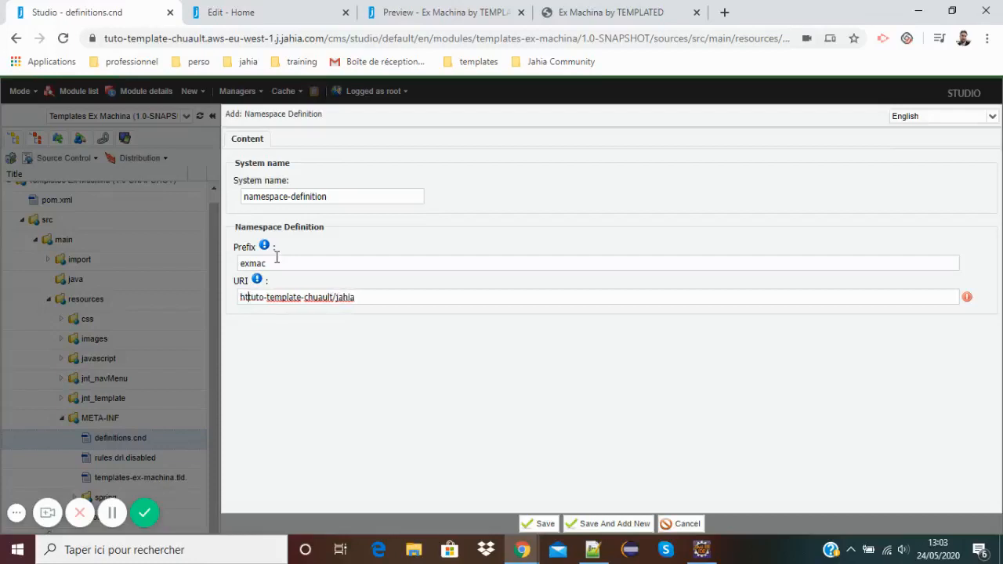
text(http://)
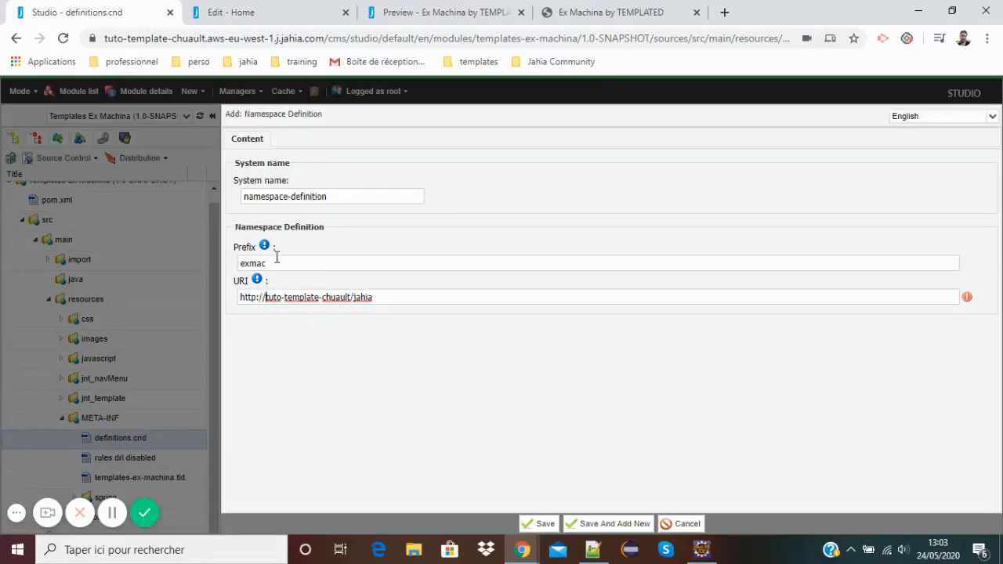
key(End)
text(/)
click(539, 525)
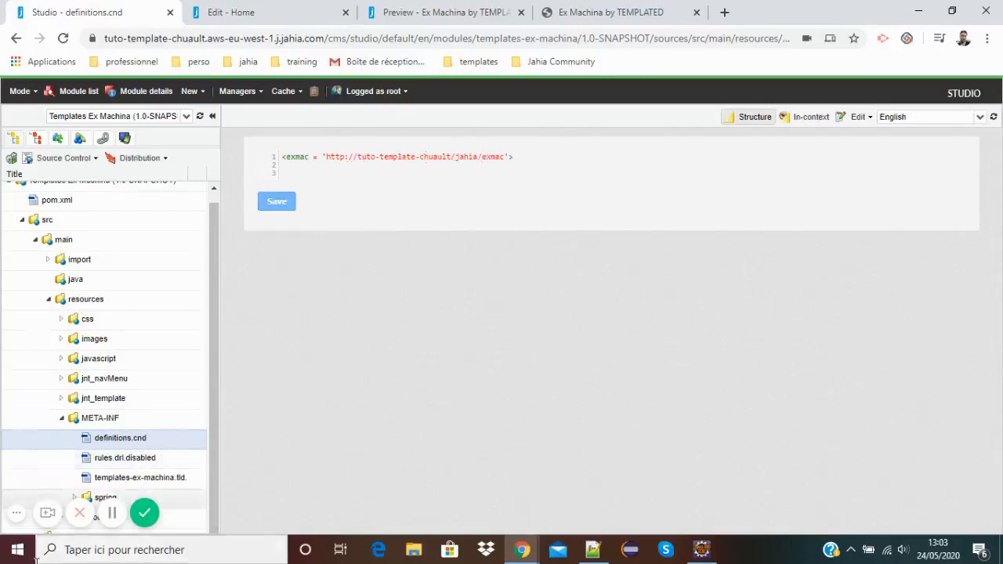
- Start a new primary node type definition in definitions.cnd
right_click(116, 447)
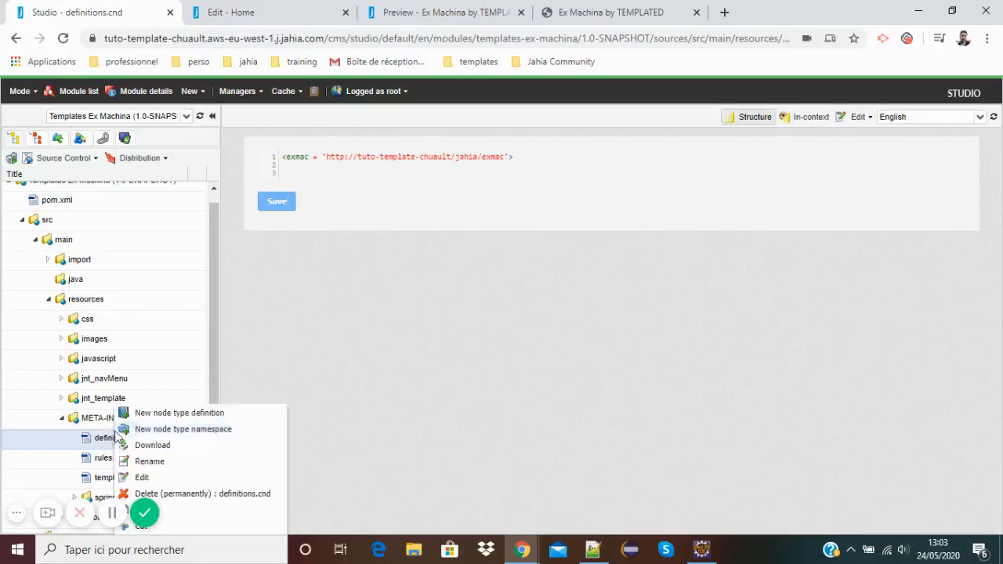
click(174, 415)
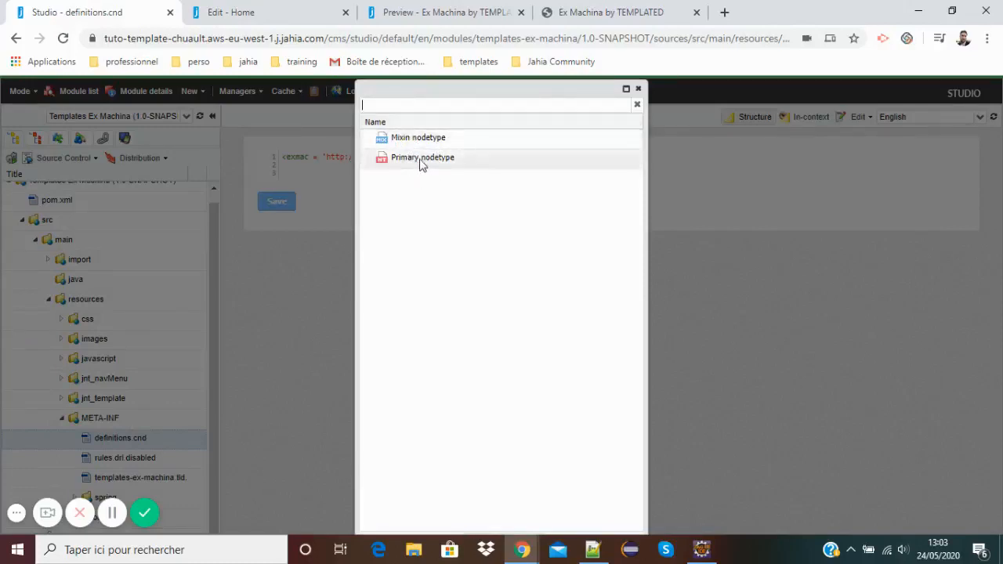
click(421, 160)
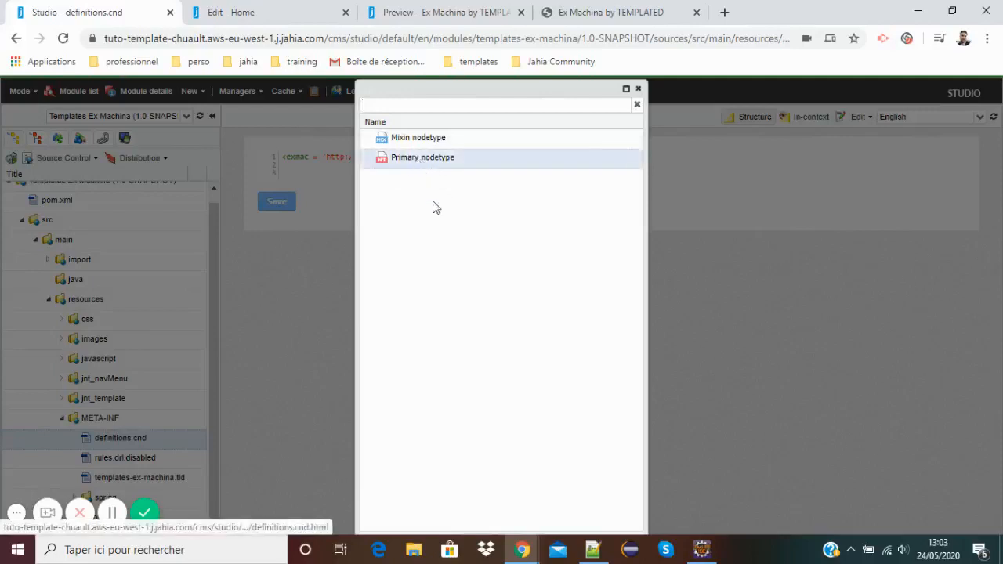
drag(497, 78, 487, 99)
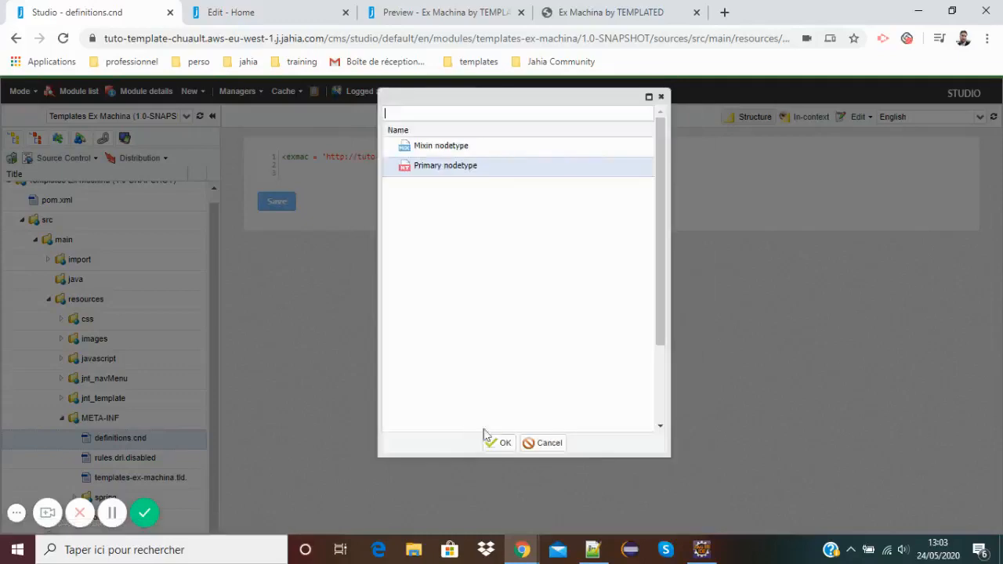
click(501, 443)
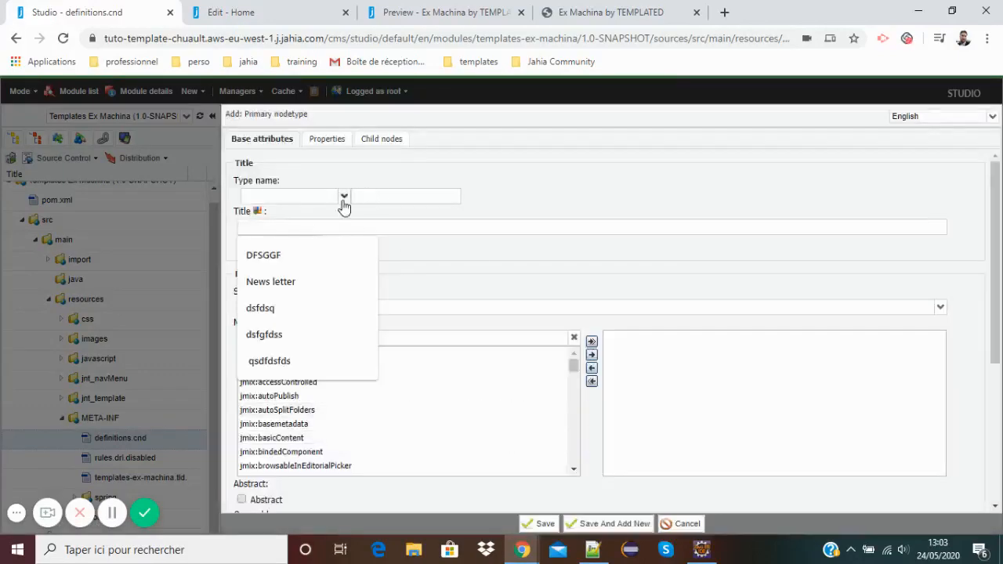
- Set the node type's name to bannerImage with the exmac namespace prefix
click(477, 119)
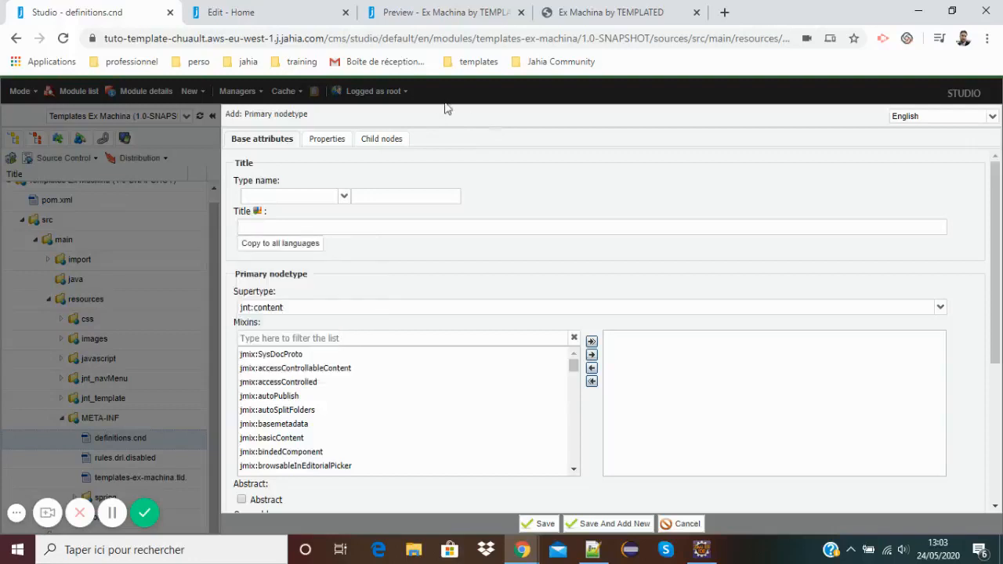
click(343, 196)
text(ex)
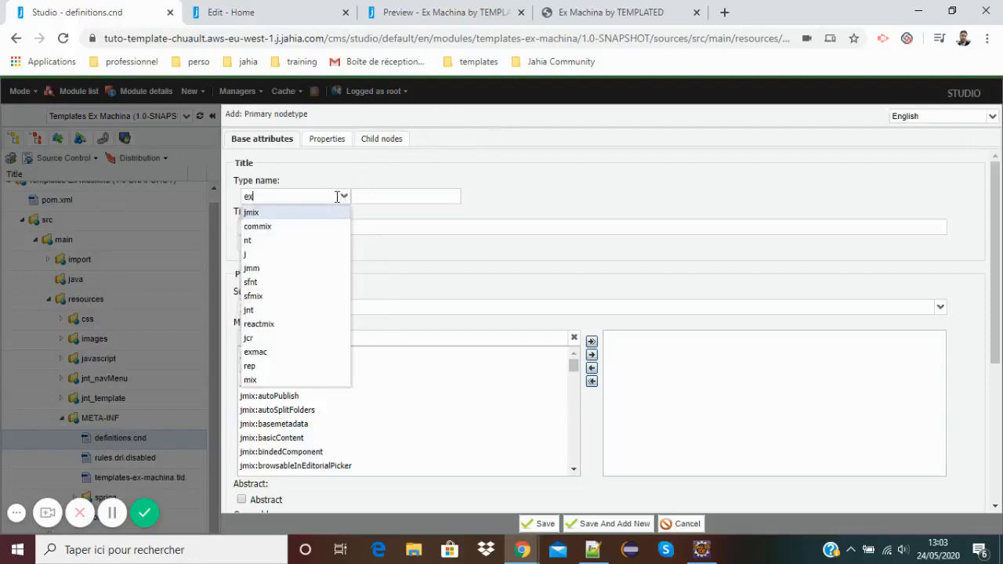
text(m)
click(261, 213)
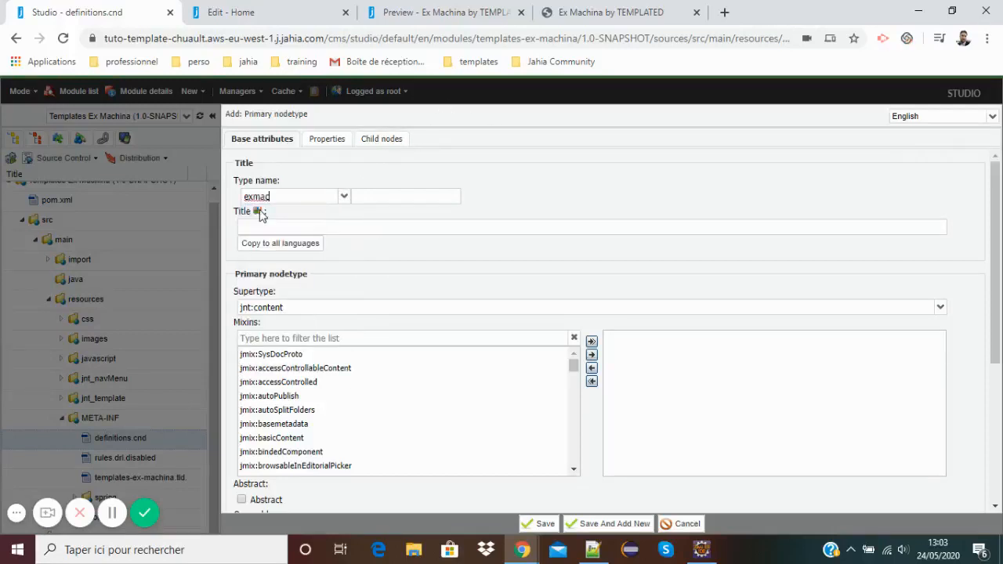
click(388, 190)
text(bannerImage)
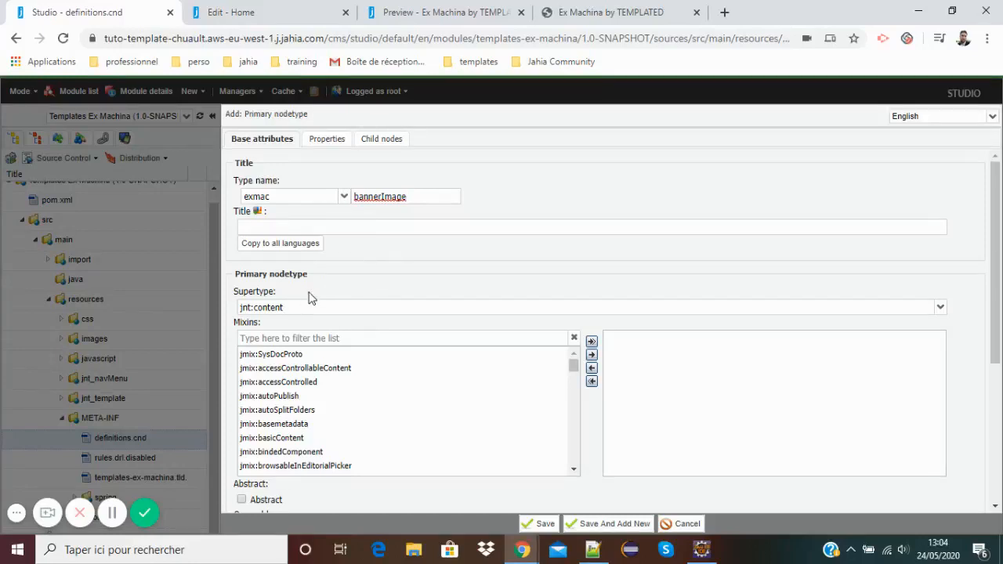
- Filter the available mixins by "site" and add jmix:siteComponent to the node type
scroll(308, 294, down, 1)
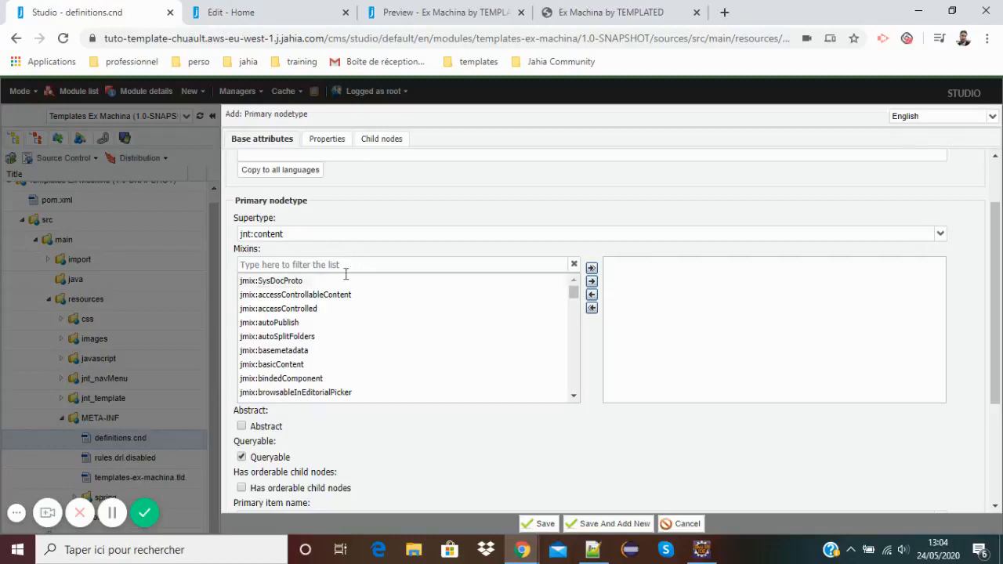
click(266, 265)
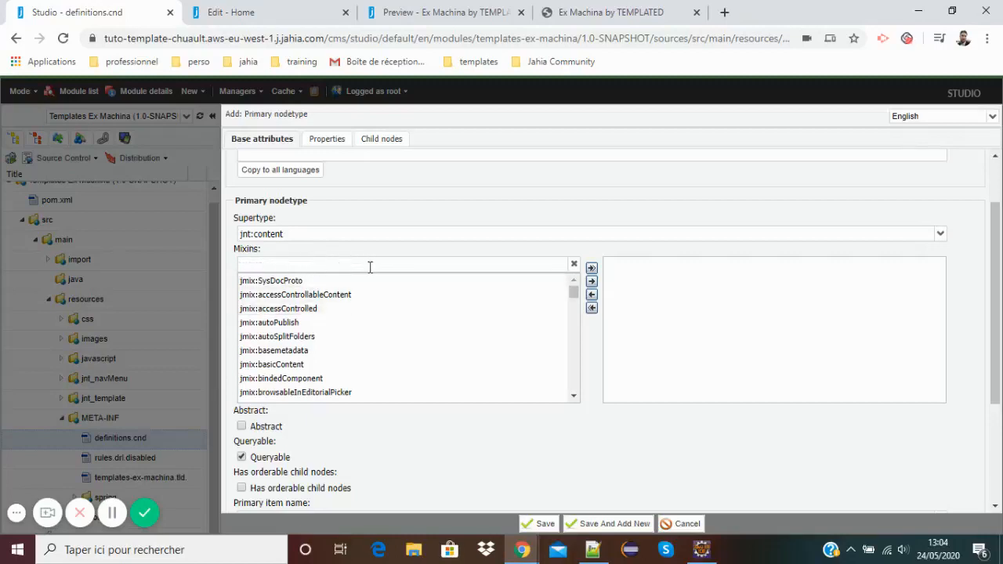
text(site)
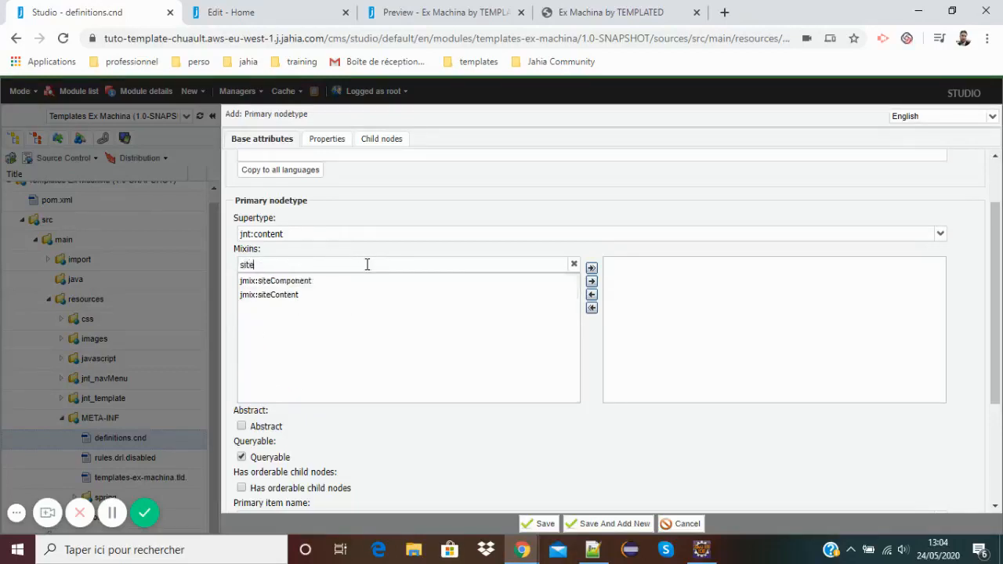
click(292, 283)
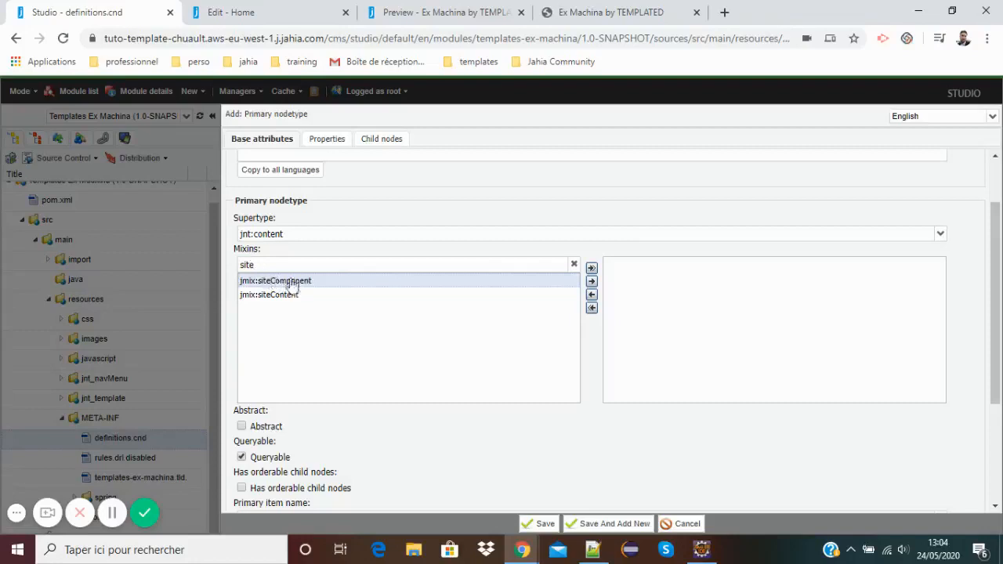
click(592, 283)
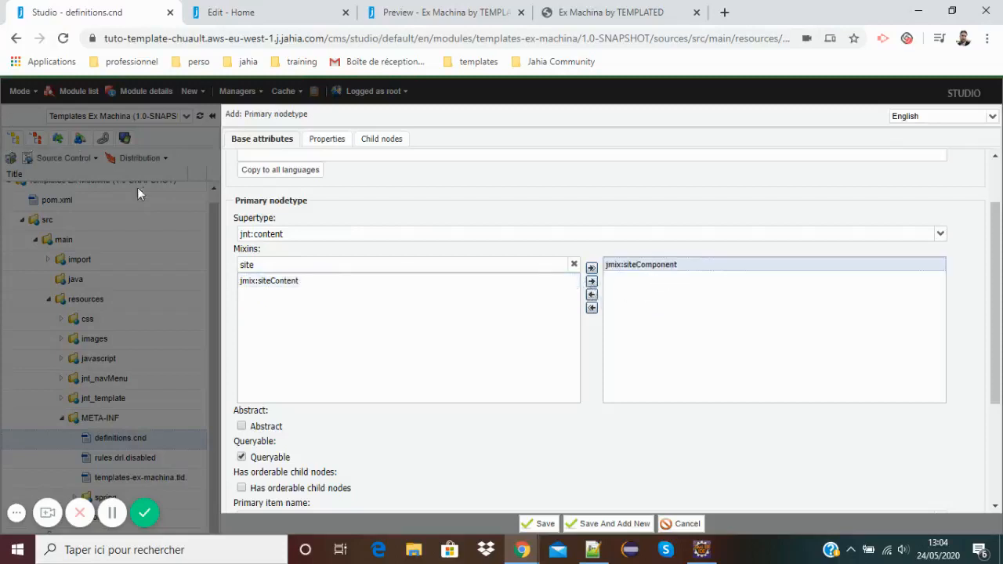
- Check the Site Components category among the creatable content types in the home page's edit mode, and return to the Studio
click(258, 14)
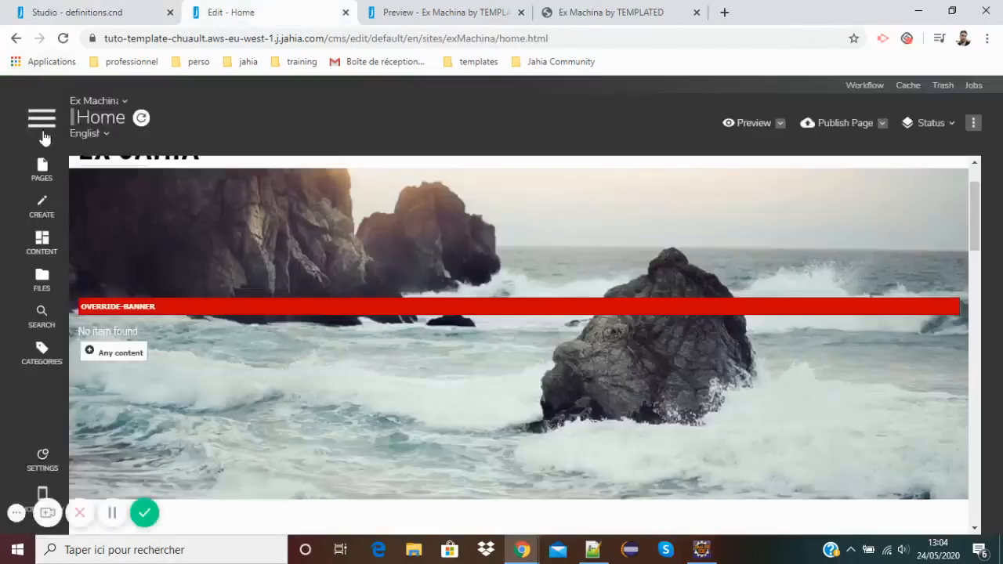
click(42, 208)
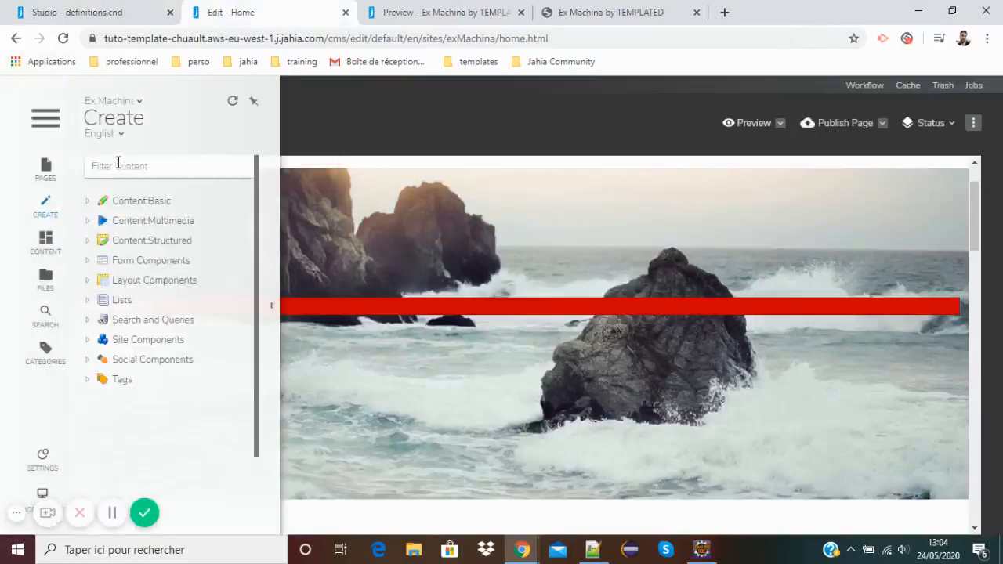
click(88, 341)
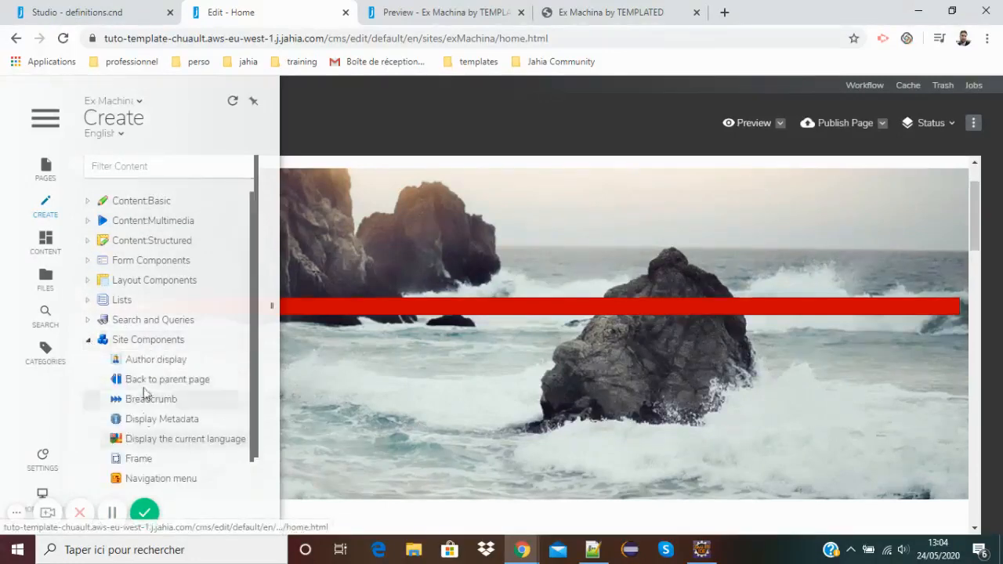
scroll(145, 371, down, 1)
scroll(117, 353, up, 2)
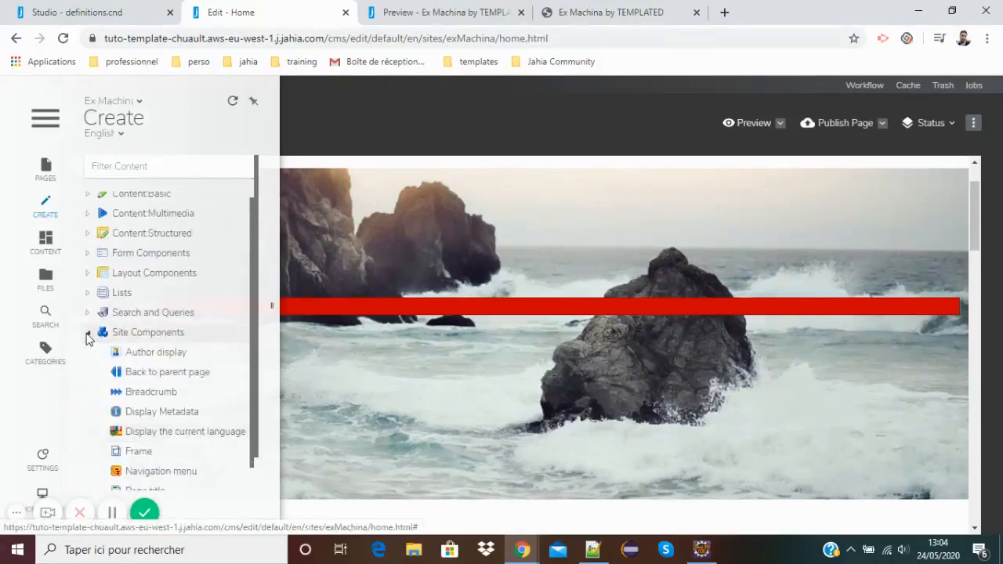
click(88, 337)
click(99, 11)
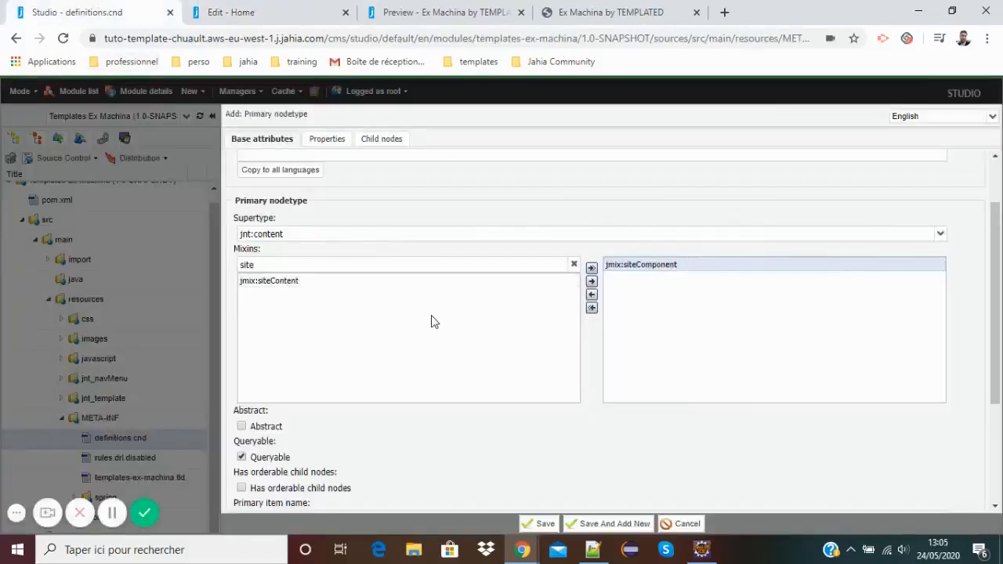
- Add a property named image to the bannerImage node type
scroll(432, 322, down, 3)
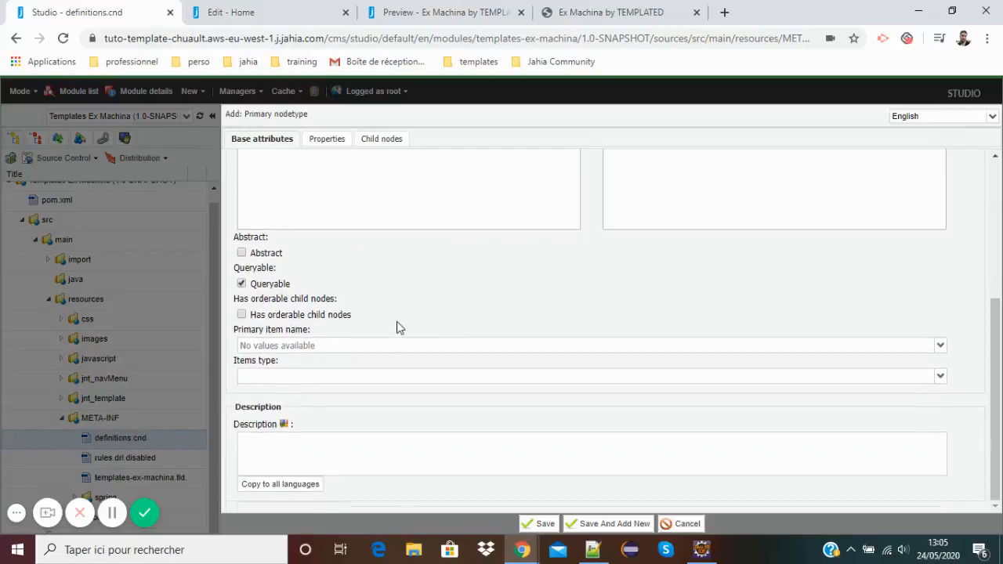
scroll(400, 327, up, 4)
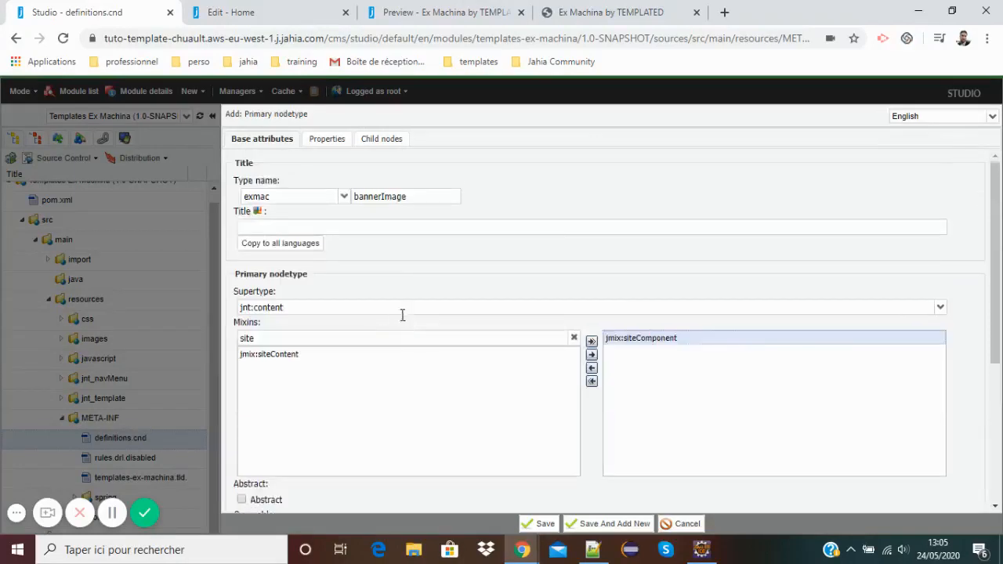
click(325, 143)
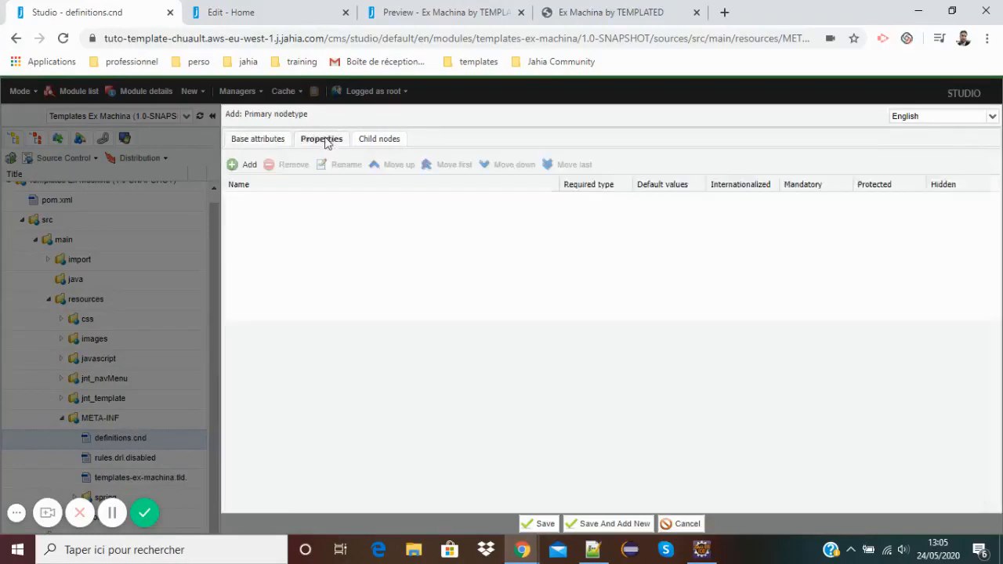
click(246, 167)
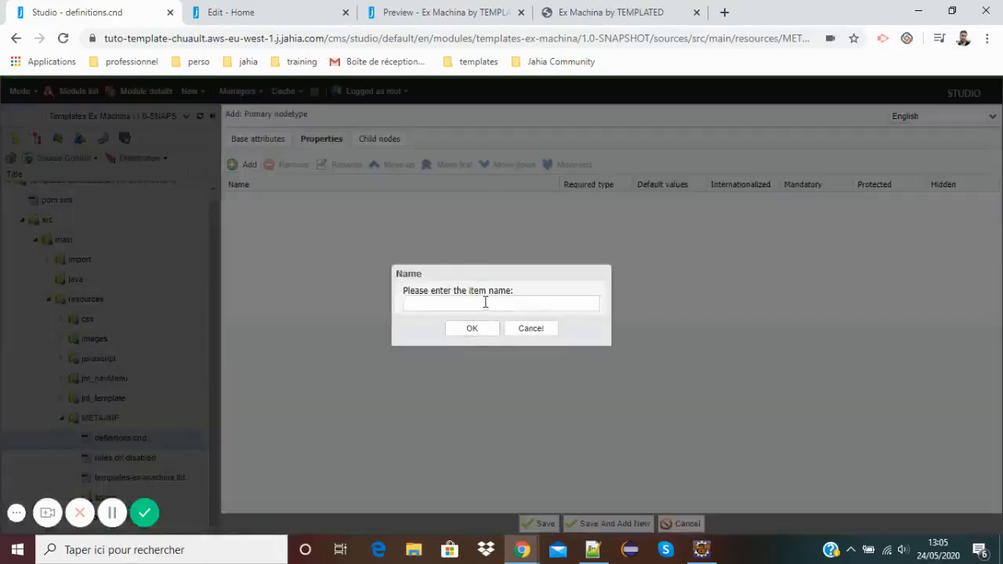
text(image)
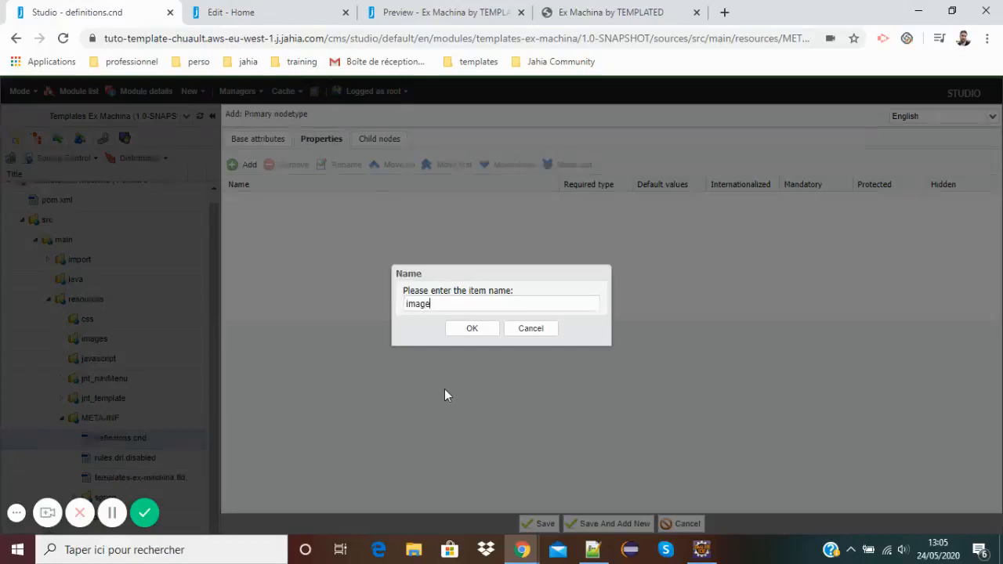
click(477, 335)
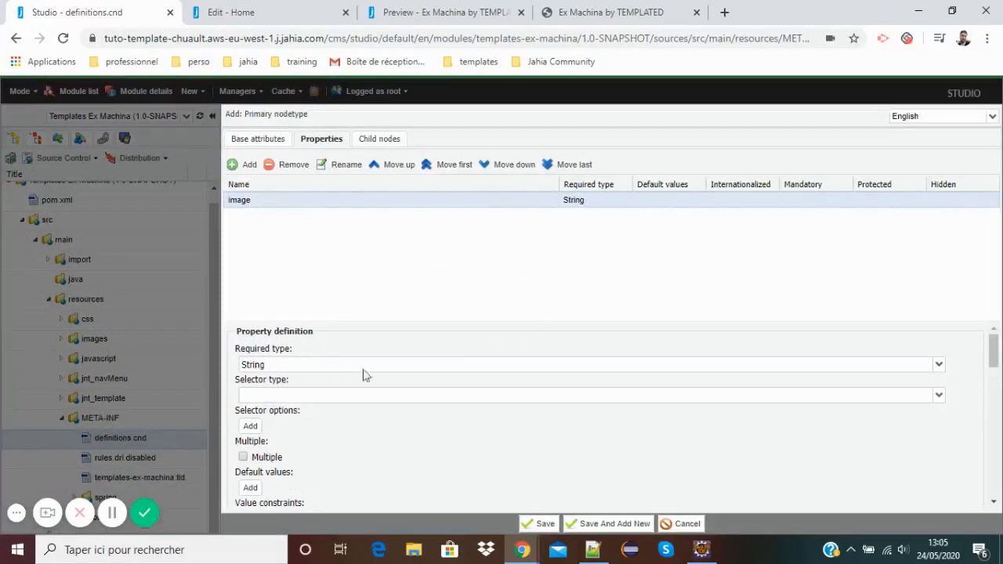
- Set the image property's required type to WeakReference and its selector type to Picker with the option type='image'
click(939, 366)
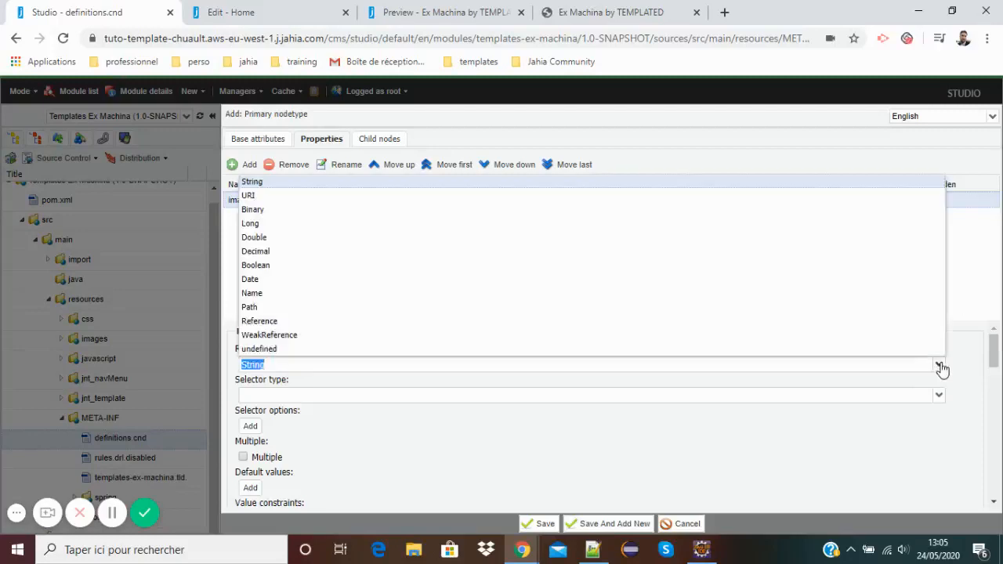
click(280, 335)
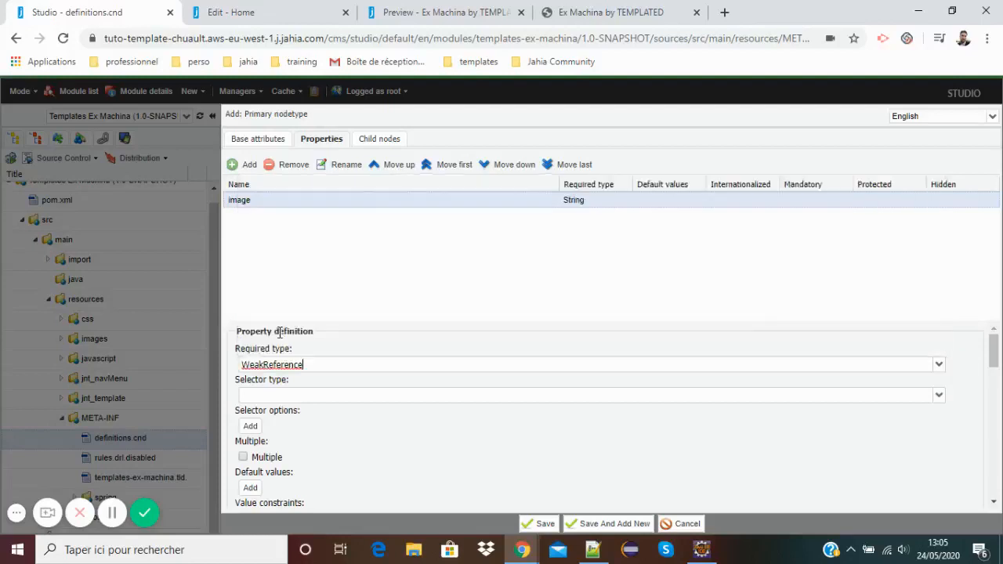
click(939, 395)
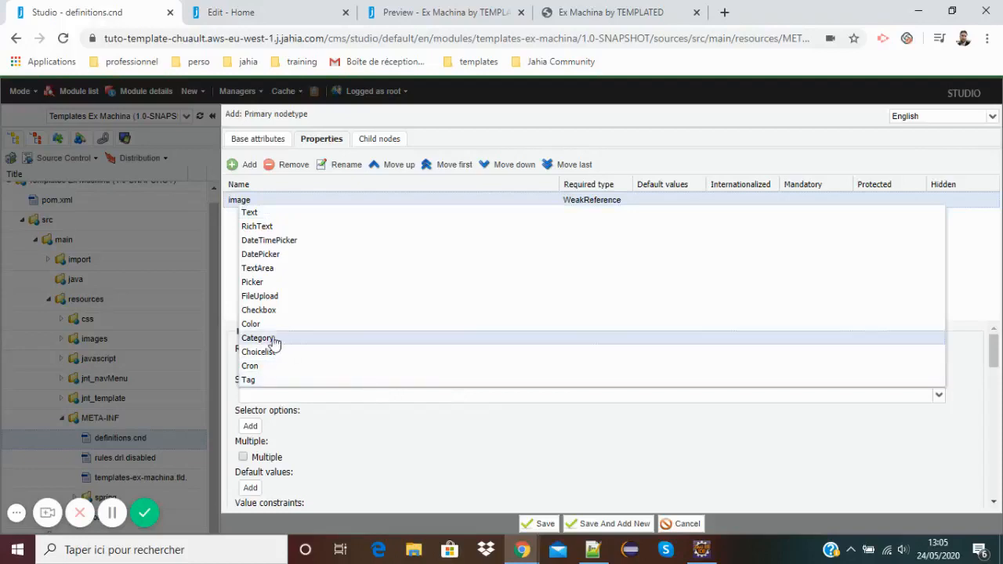
click(262, 283)
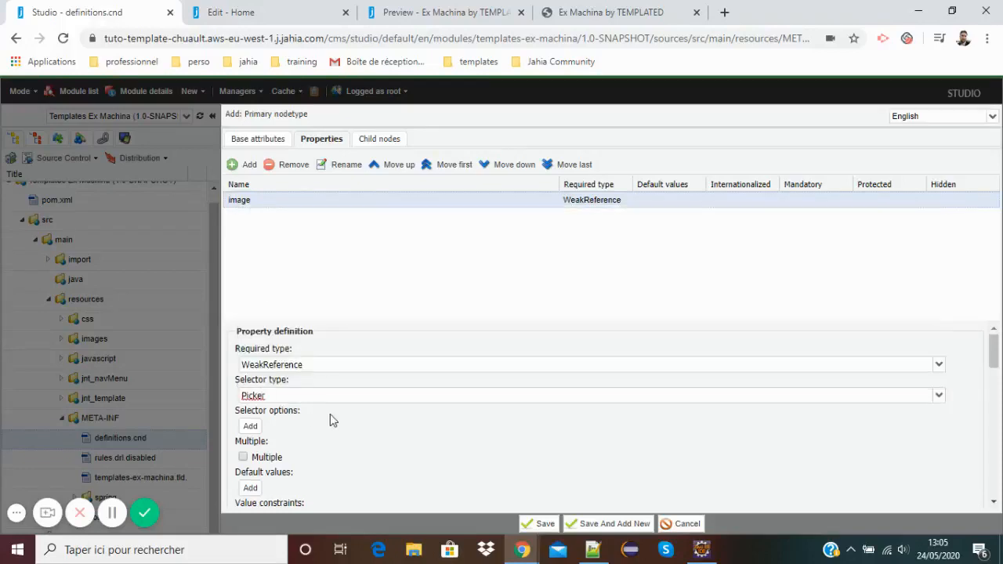
scroll(332, 416, down, 2)
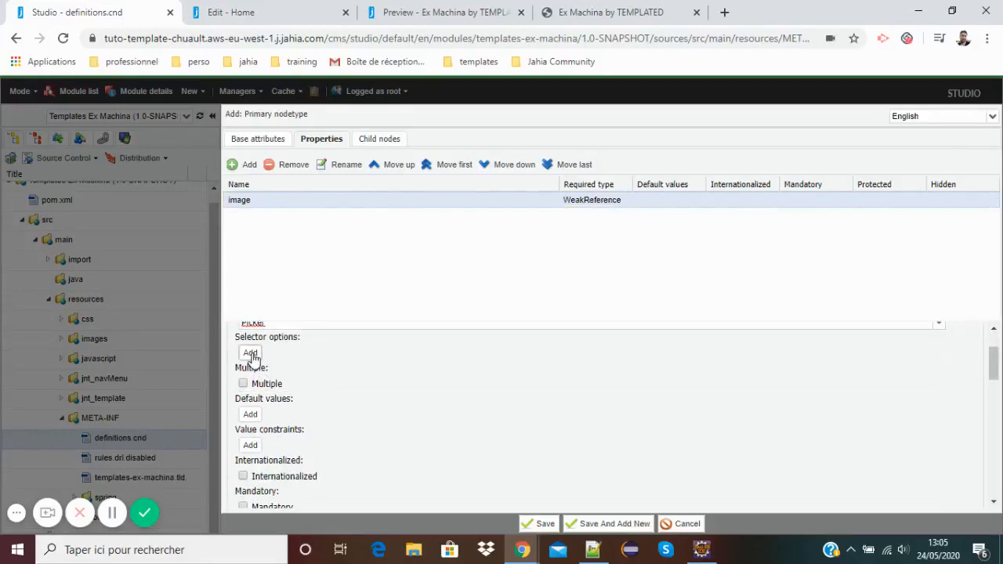
click(251, 354)
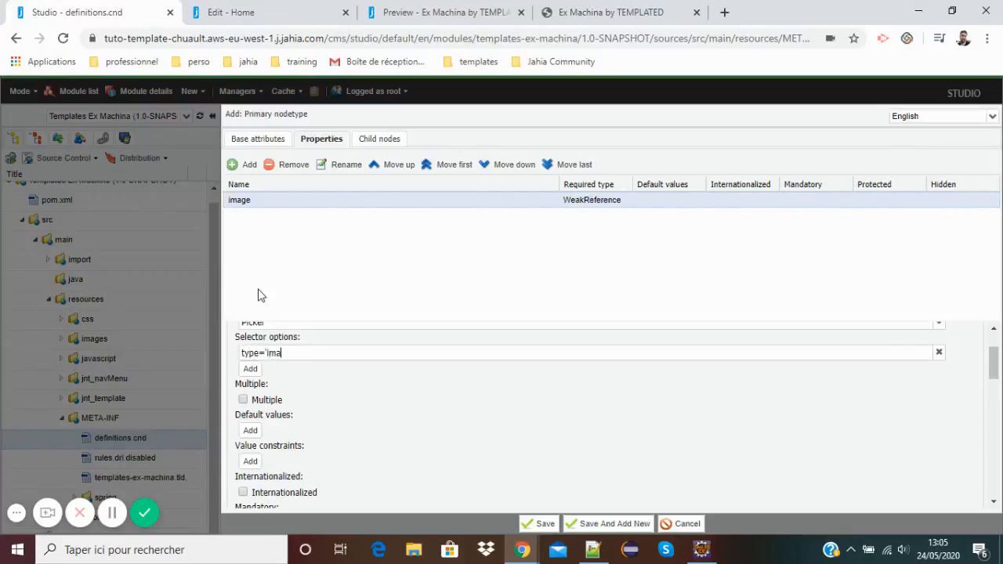
text(')
- Make the image property mandatory
scroll(254, 400, down, 1)
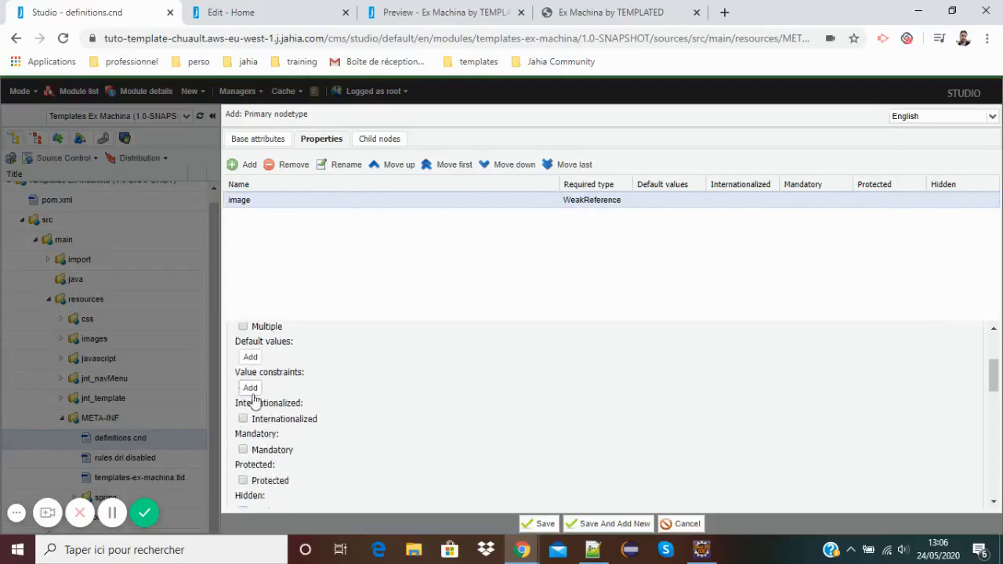
scroll(255, 399, down, 1)
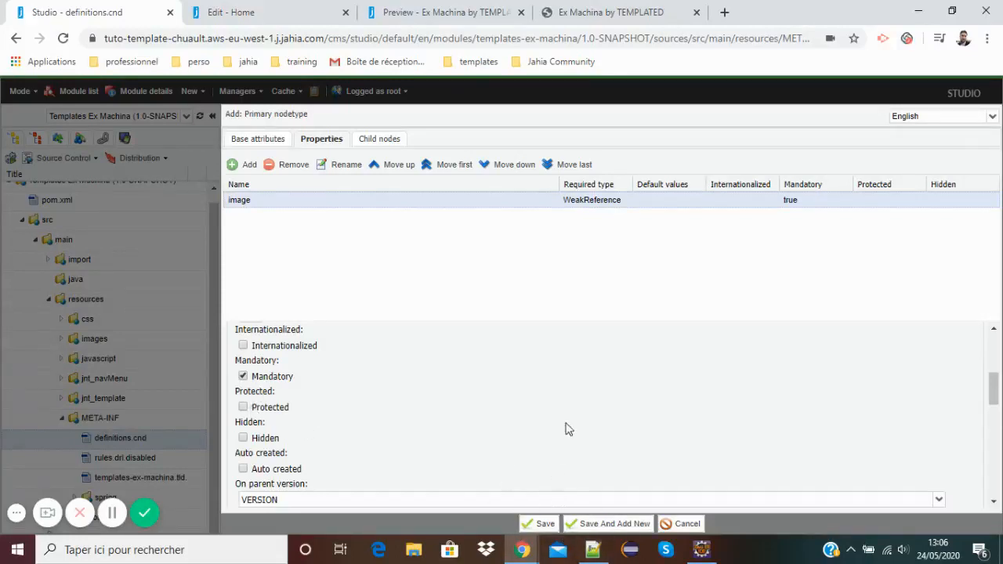
scroll(551, 350, down, 5)
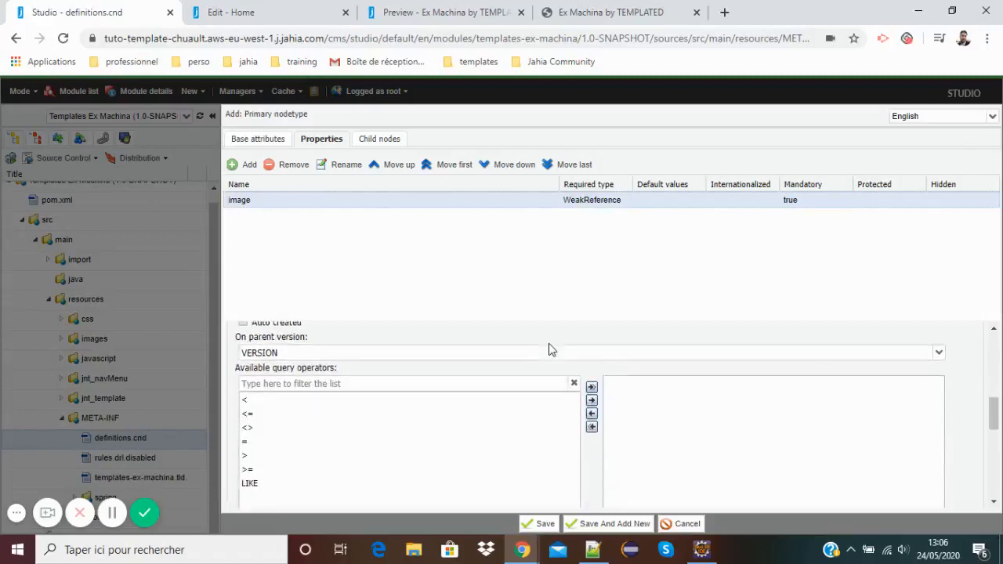
scroll(551, 350, down, 5)
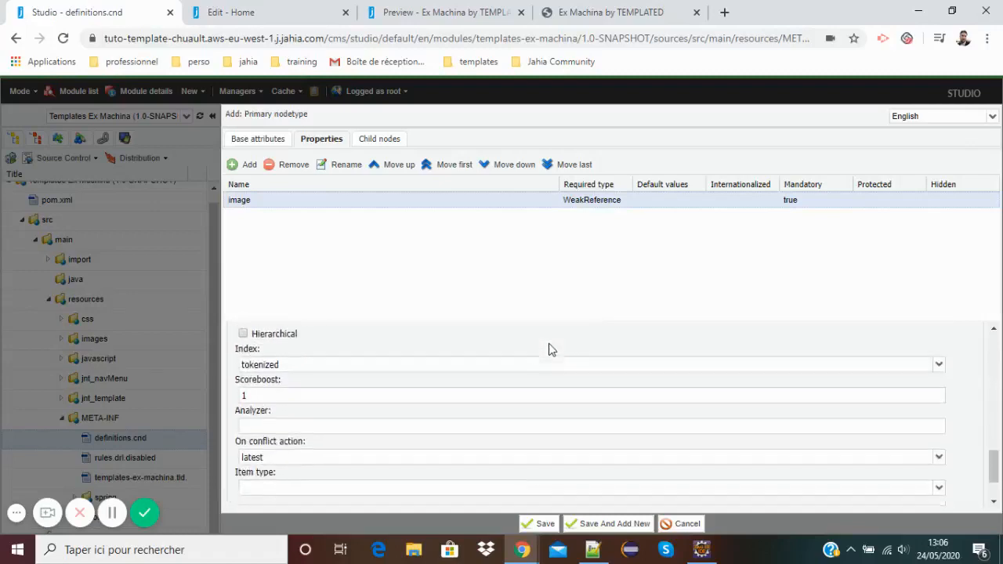
- Save the bannerImage node type definition and open the base template from the module's templates
click(541, 524)
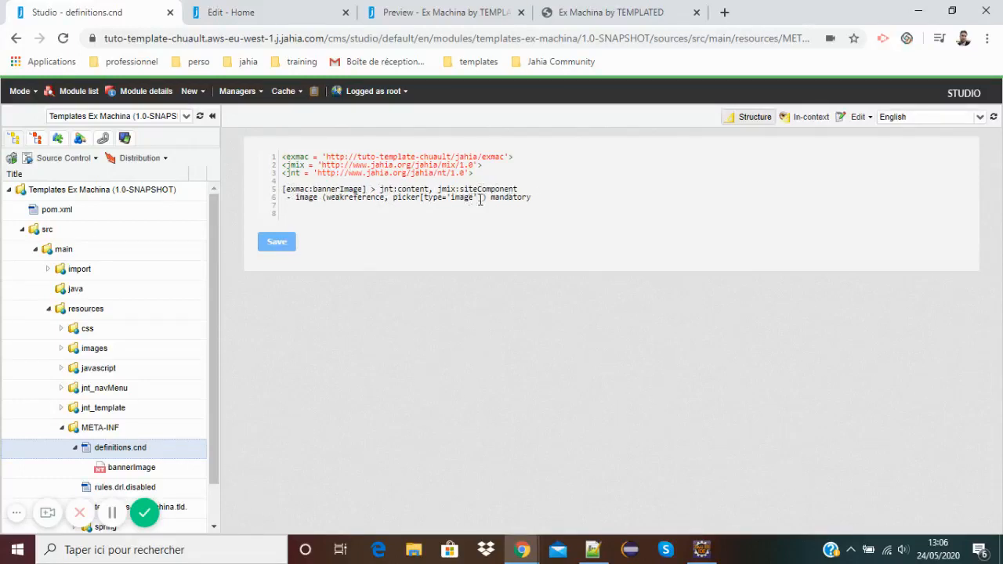
click(39, 142)
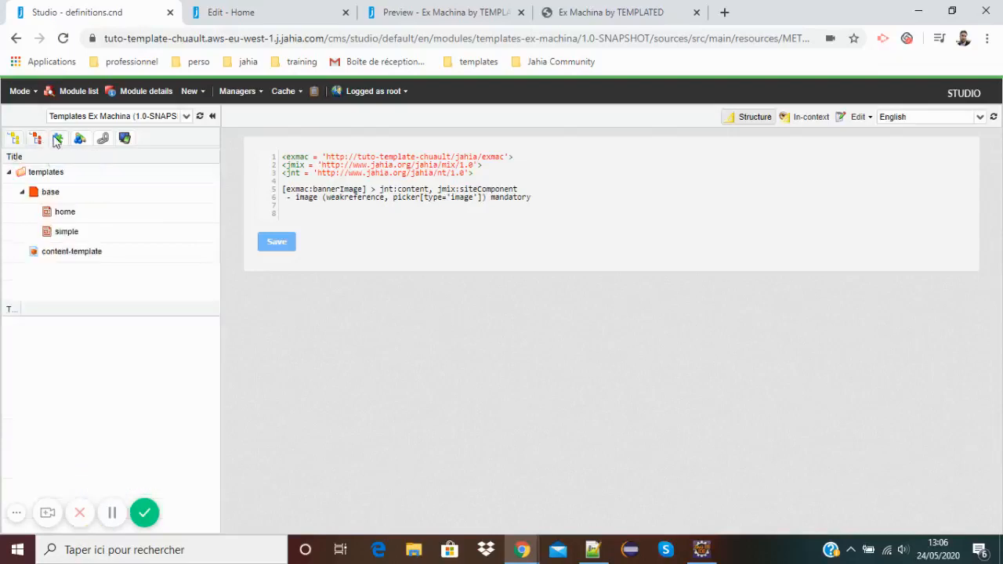
click(86, 219)
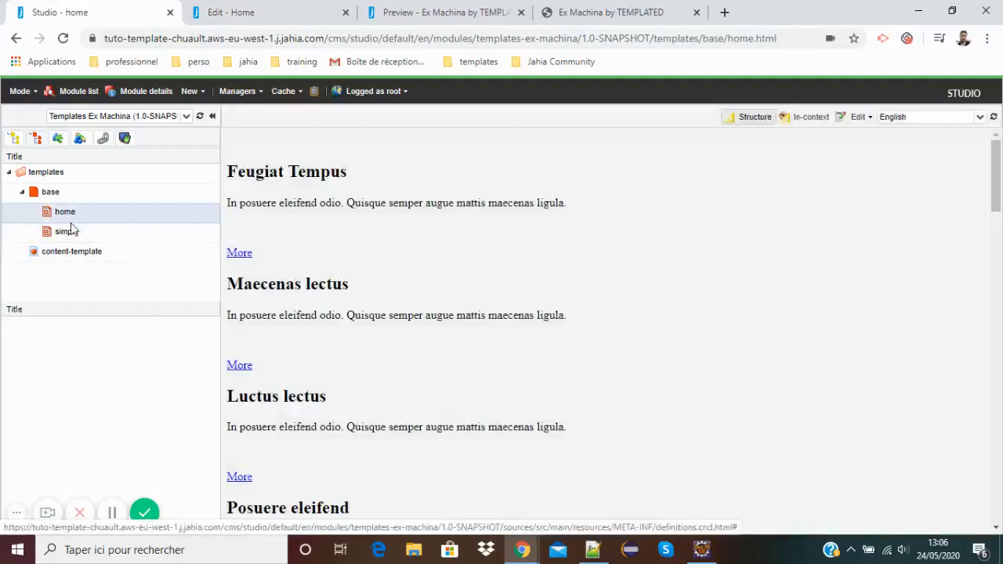
click(46, 193)
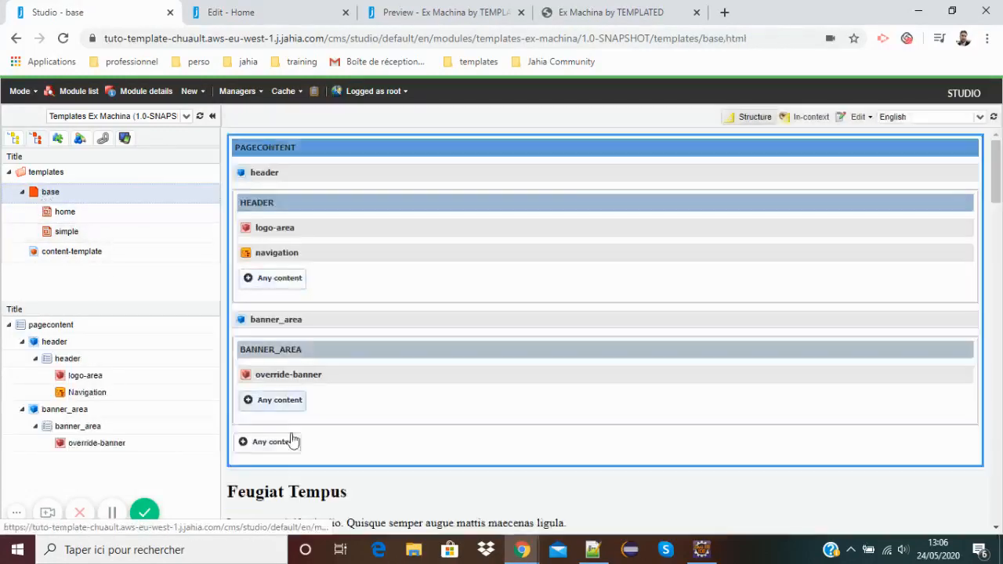
- Restrict the allowed content types of the override-banner area to bannerImage
right_click(295, 381)
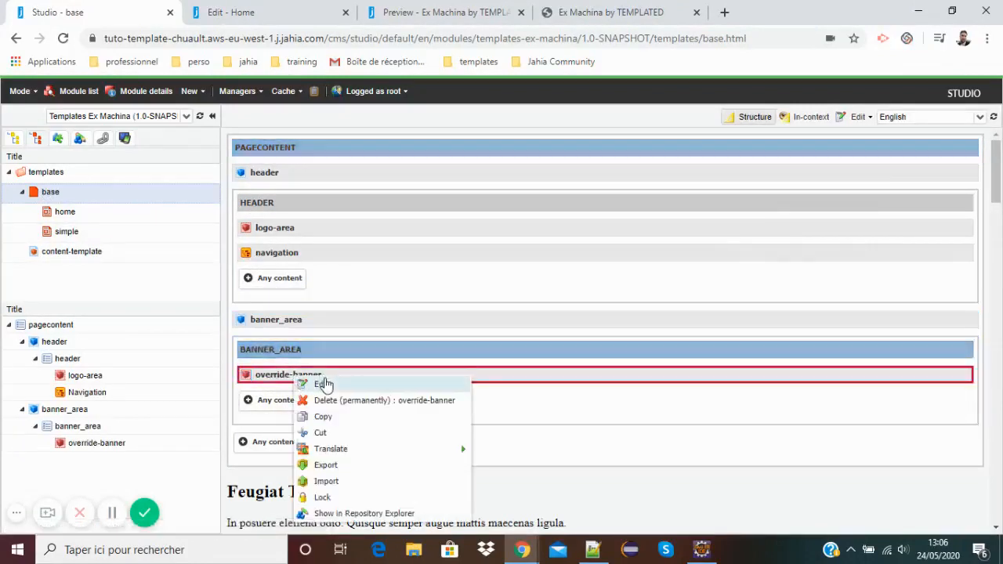
click(321, 384)
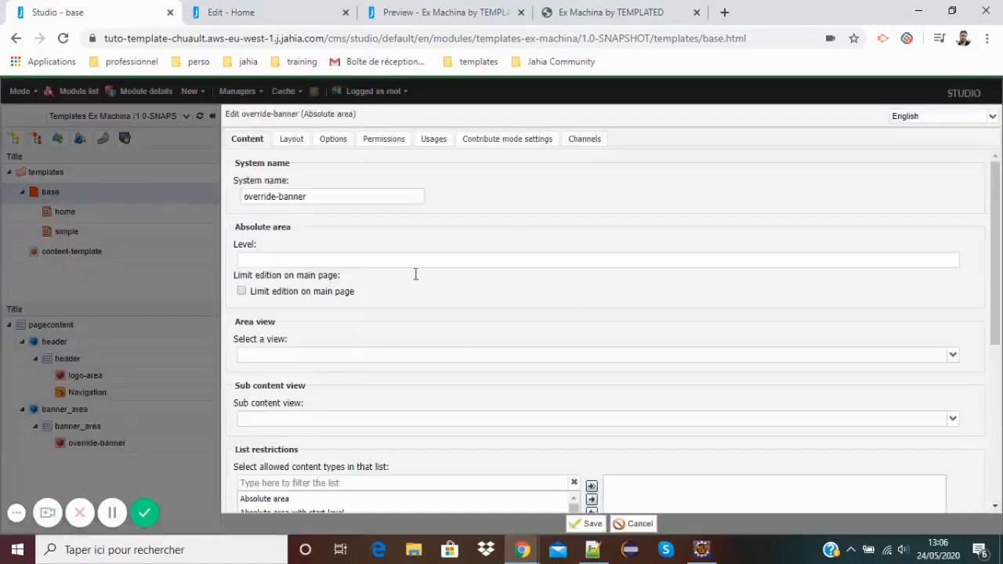
scroll(423, 318, down, 4)
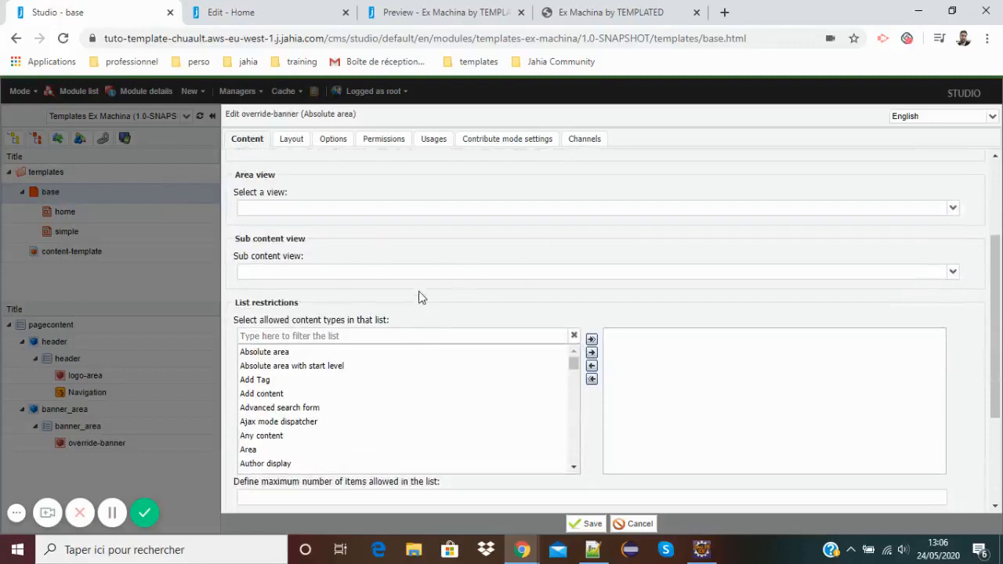
click(273, 335)
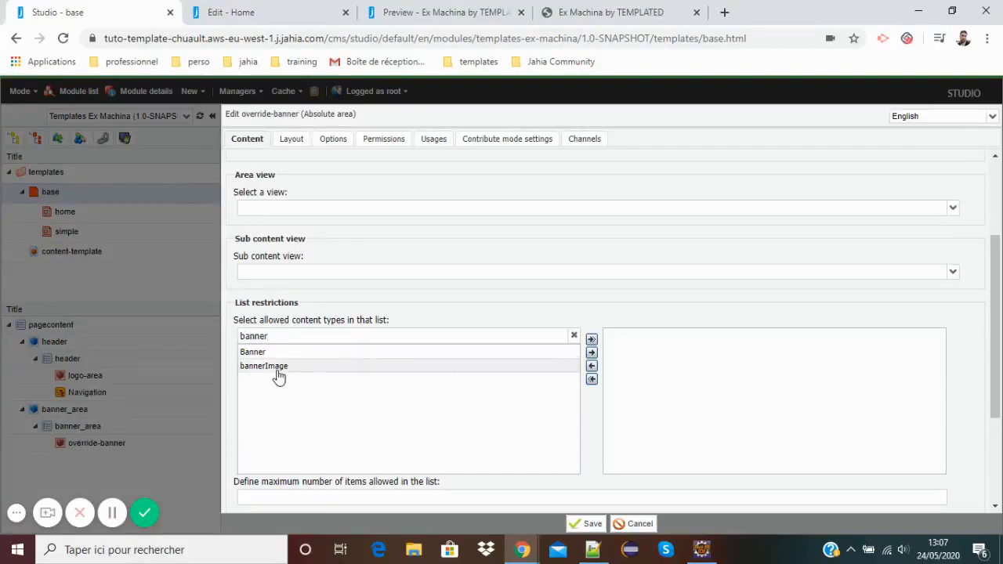
click(280, 373)
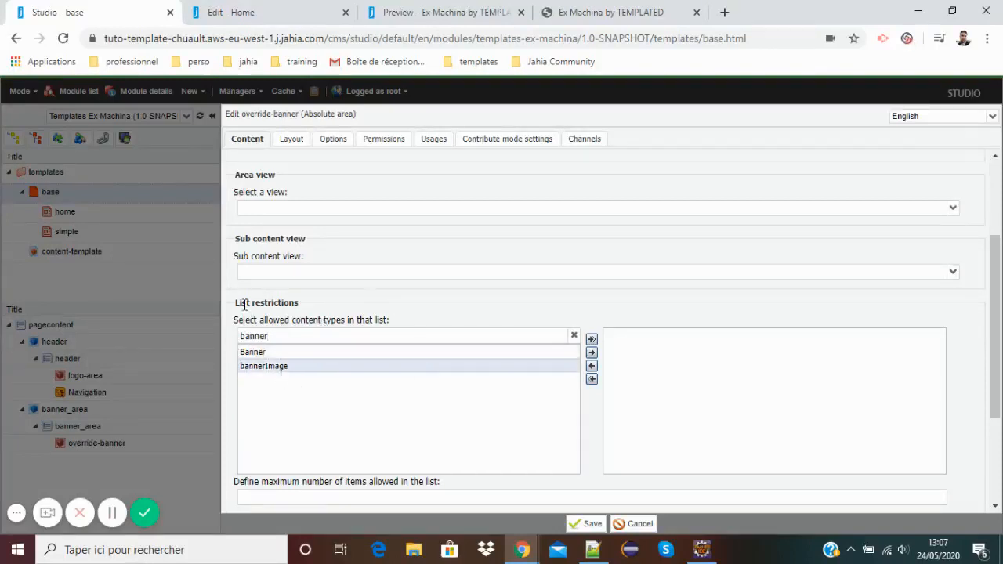
click(247, 365)
click(592, 354)
- Set the override-banner area's maximum number of items to 1 and save the area
scroll(316, 437, down, 3)
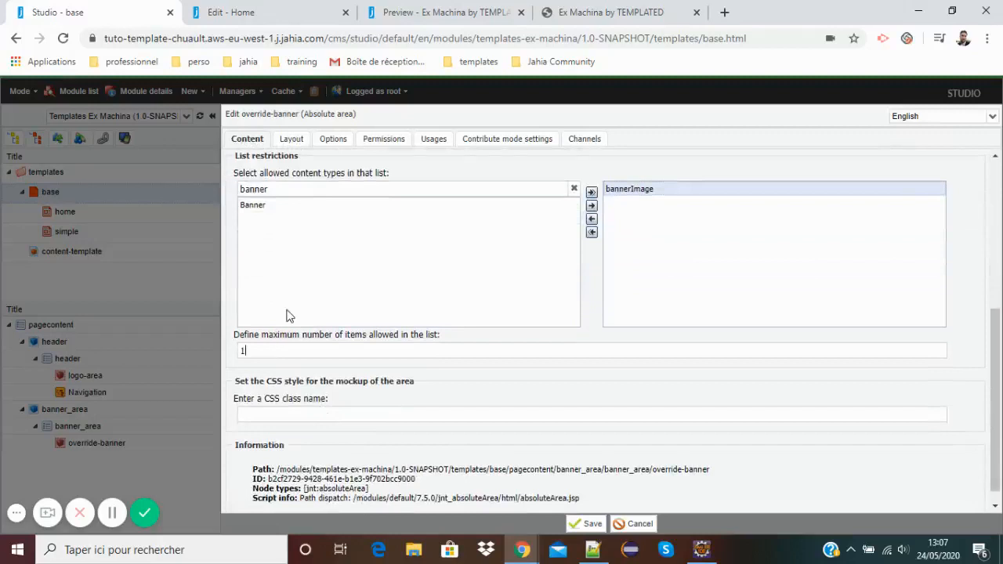
scroll(510, 407, down, 1)
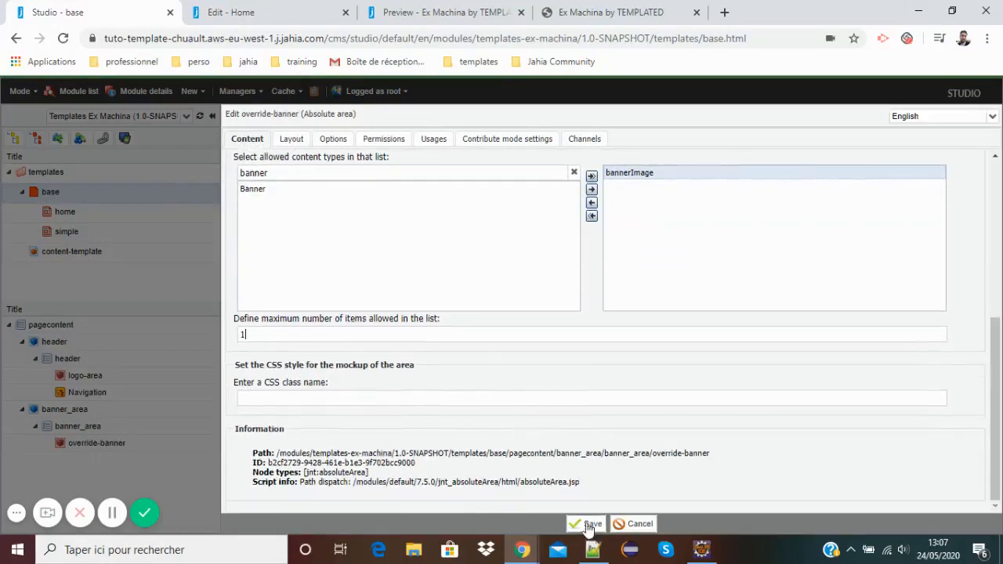
click(590, 525)
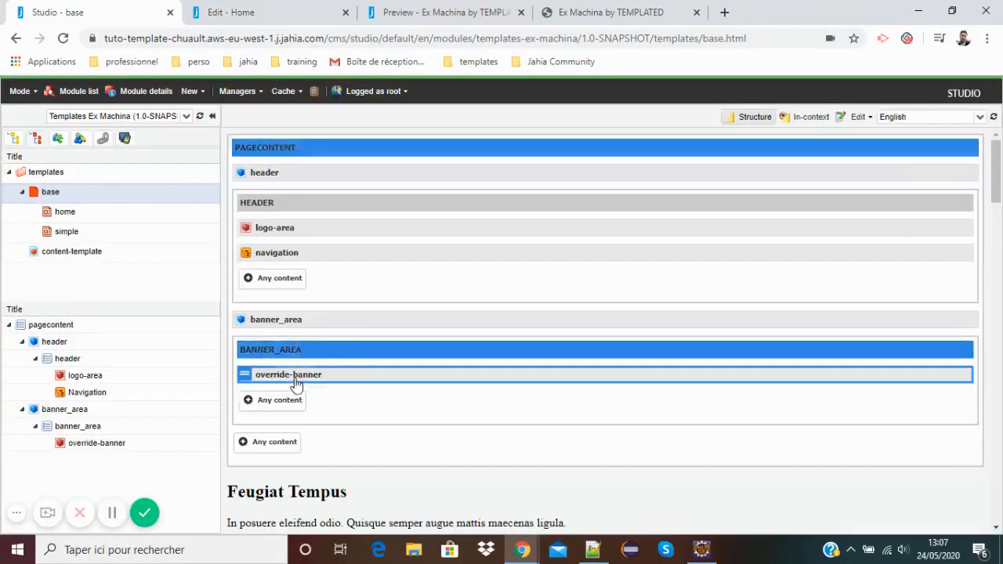
- Start a new bannerImage in the override-banner area of the home page in edit mode and open its image picker
click(251, 14)
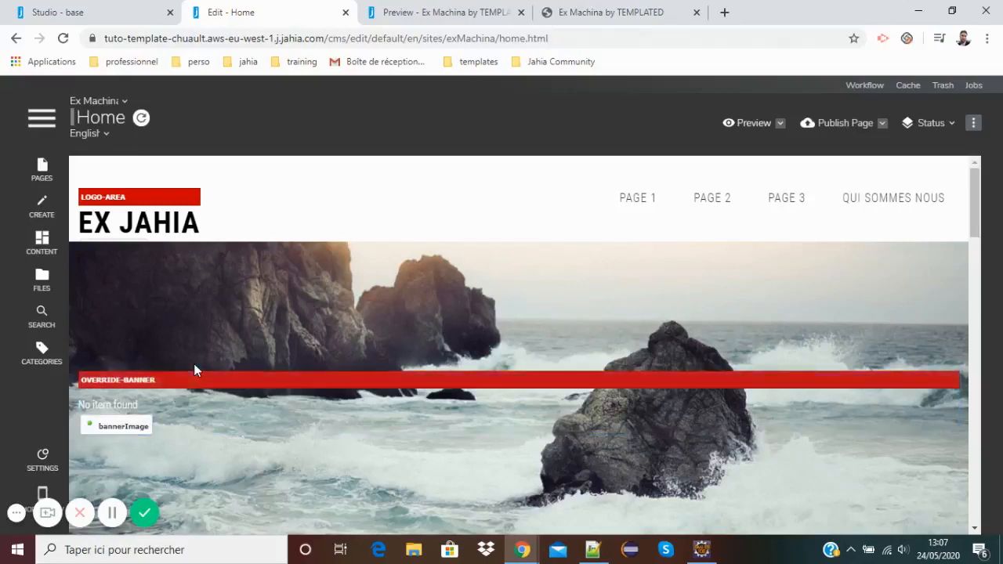
click(114, 430)
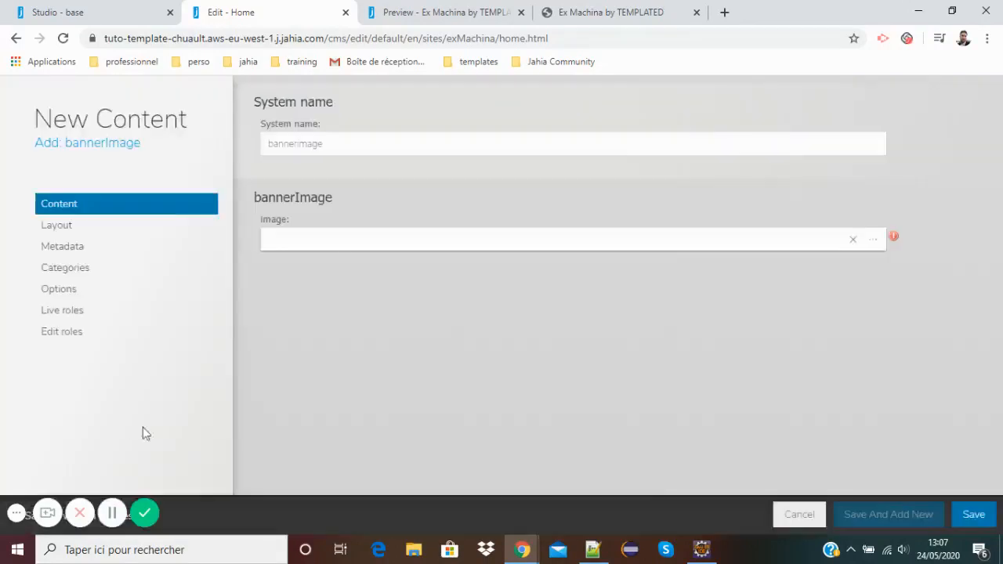
click(281, 246)
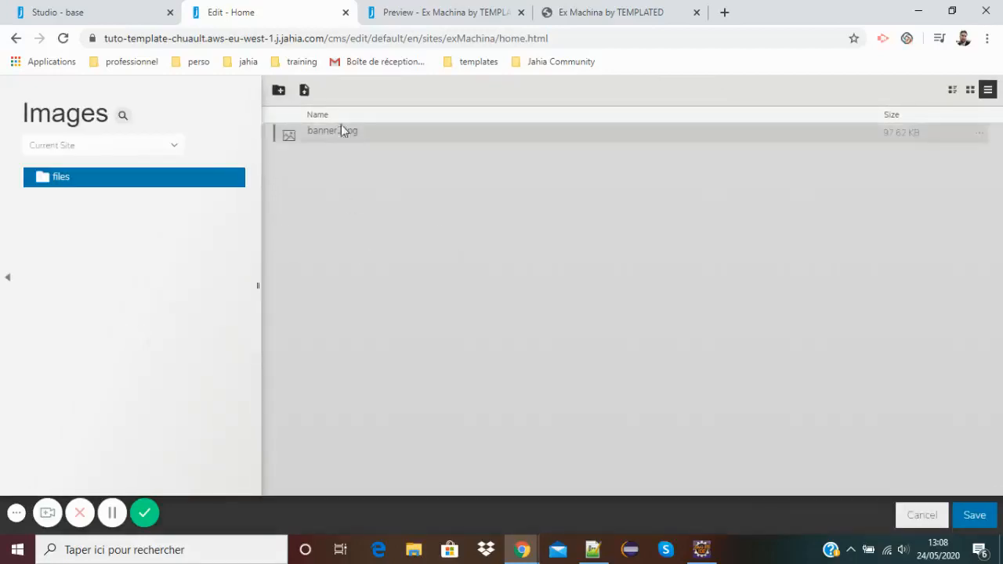
- Upload banner3.jpg from the computer's Images folder into the site's files folder
right_click(327, 188)
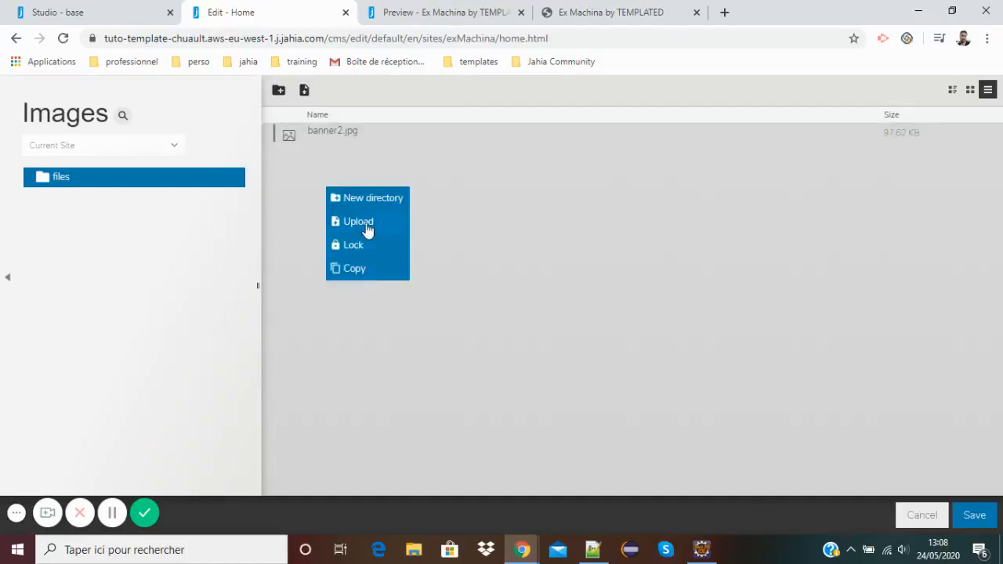
click(368, 229)
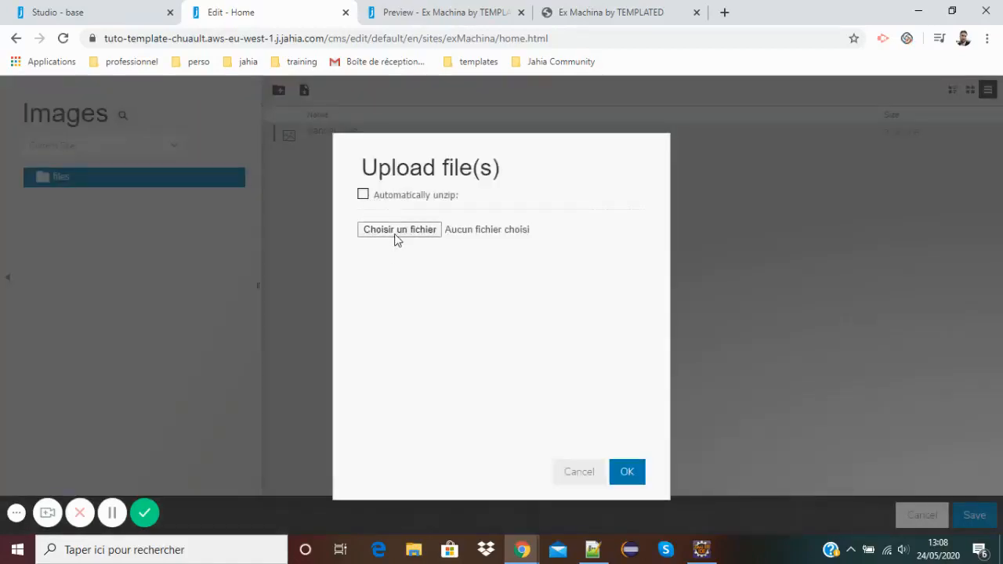
click(397, 238)
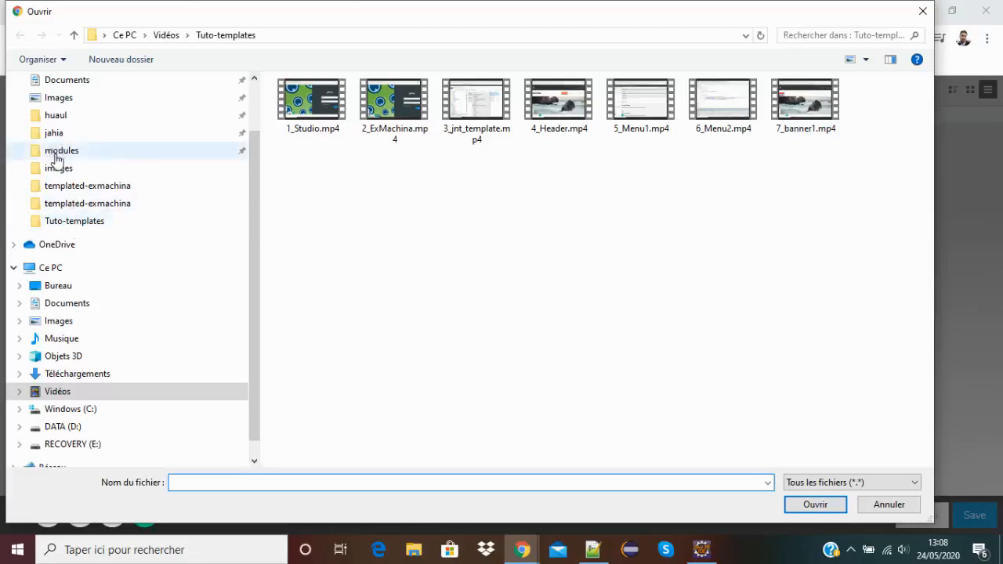
scroll(55, 151, up, 1)
click(59, 117)
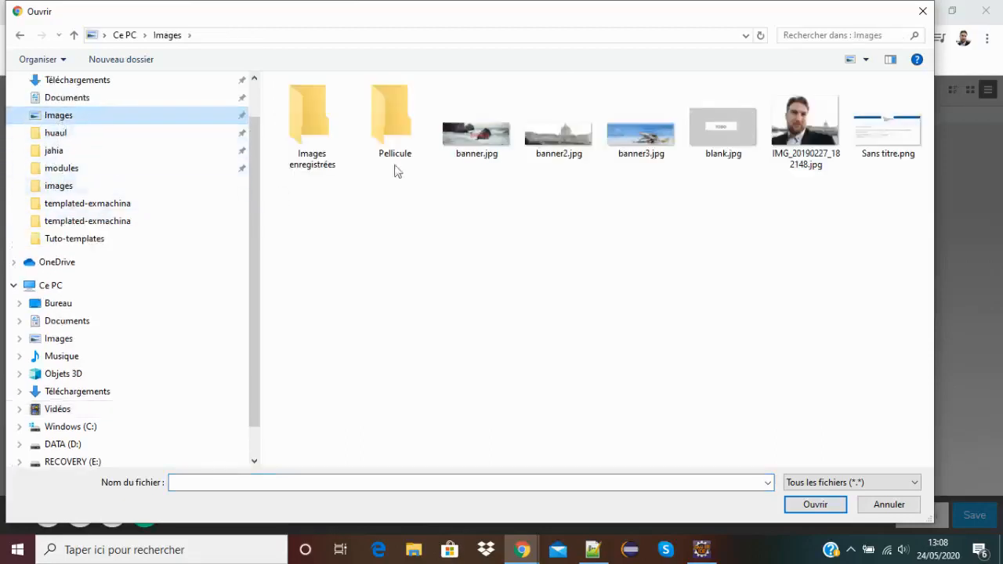
click(643, 145)
click(837, 506)
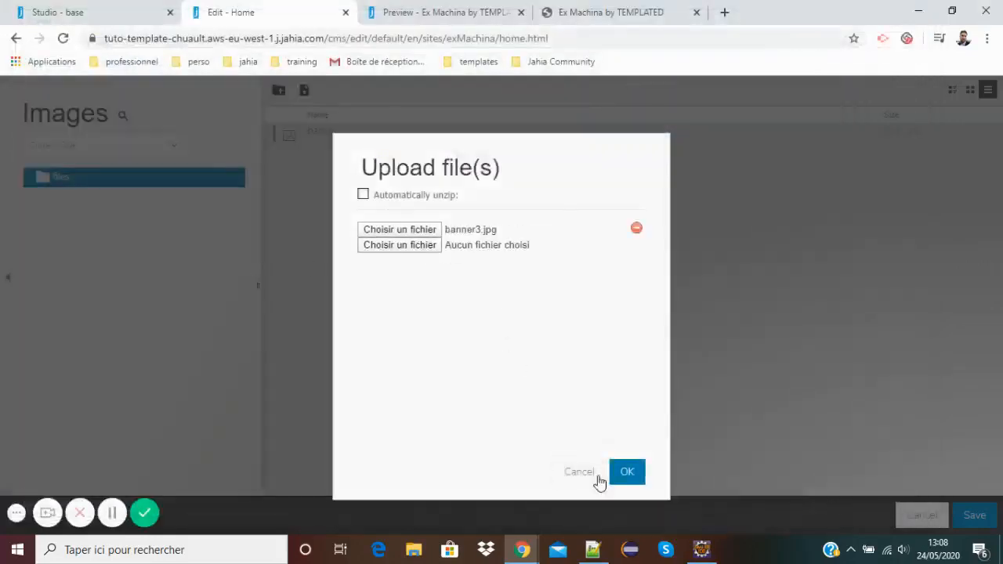
click(629, 473)
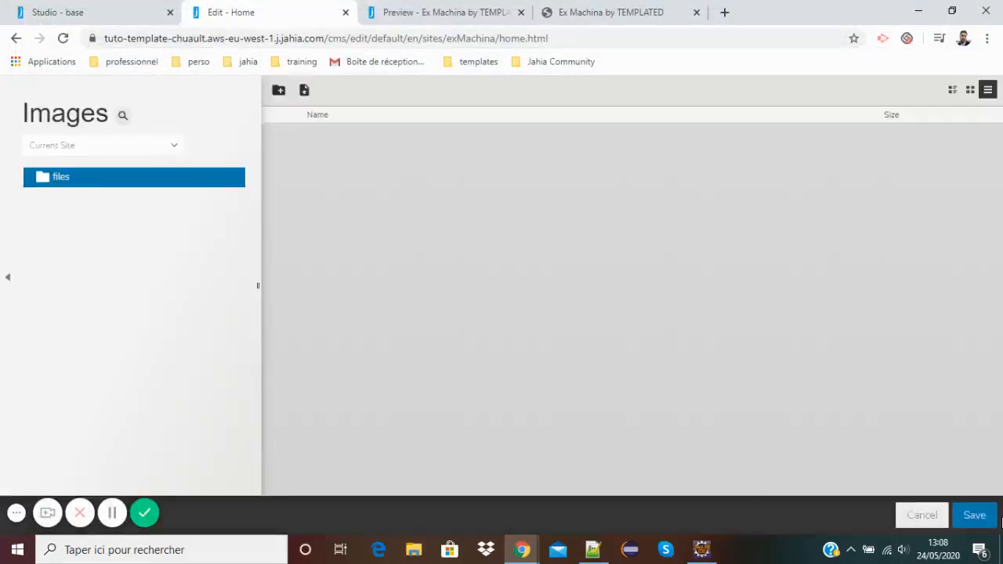
- Assign banner3.jpg as the banner's image, save the new bannerImage content, and check the banner area on the home page
click(975, 516)
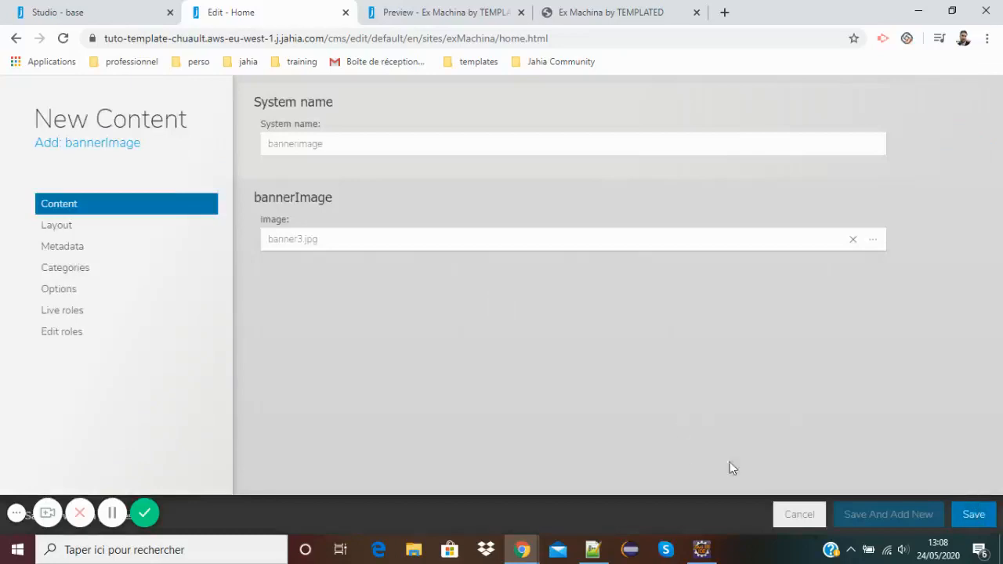
click(975, 515)
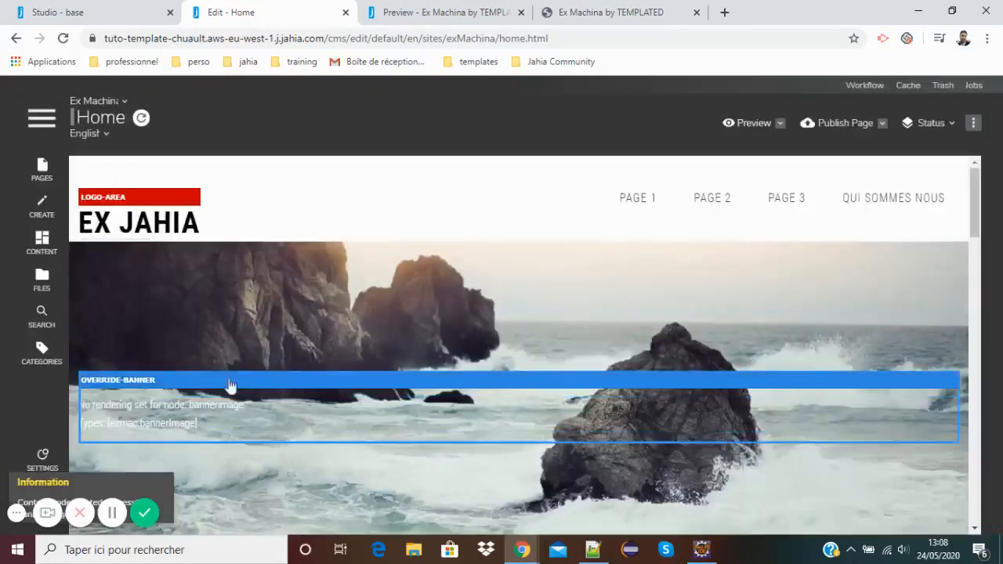
scroll(236, 384, down, 1)
click(454, 294)
scroll(105, 324, down, 2)
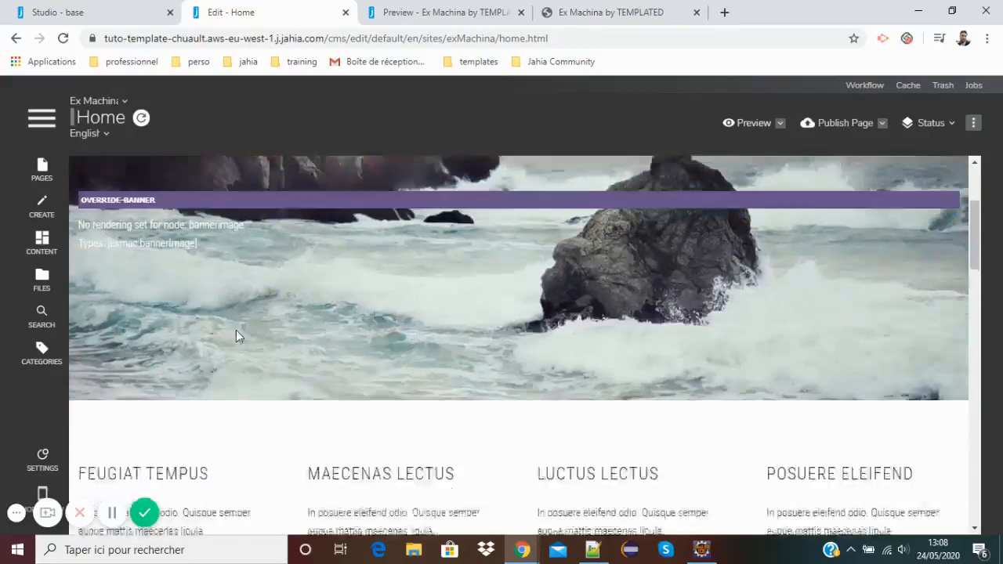